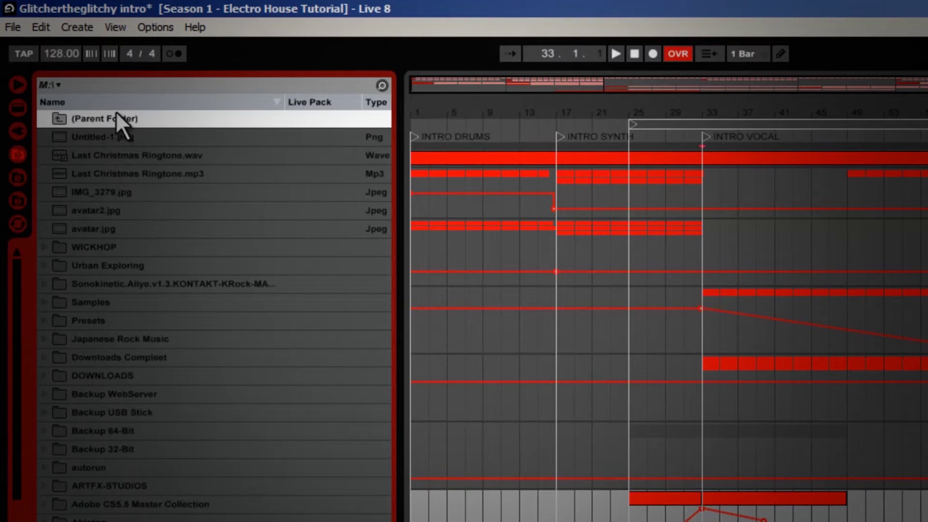
Browse to the Crash-Rides folder of the Thomas Penton Essential Series pack within the Loopmasters sponsor samples.
double_click(124, 191)
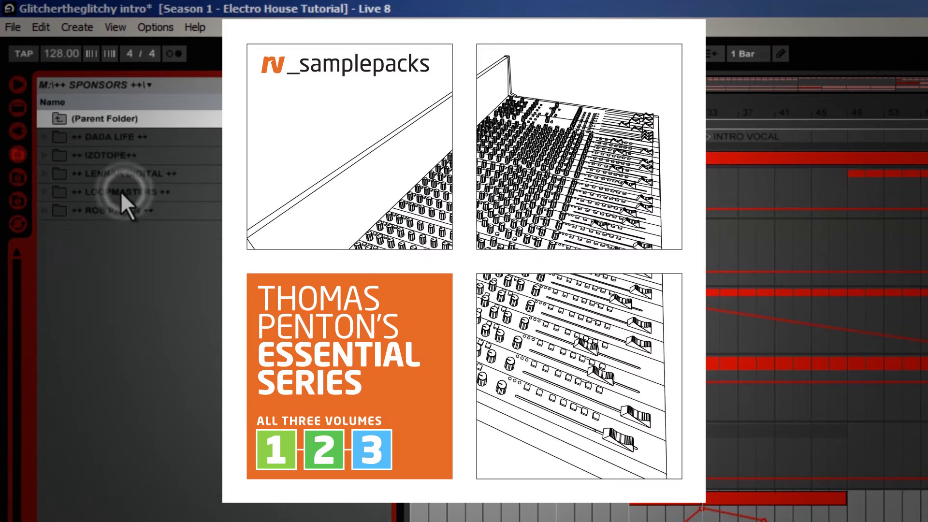
double_click(120, 186)
double_click(124, 155)
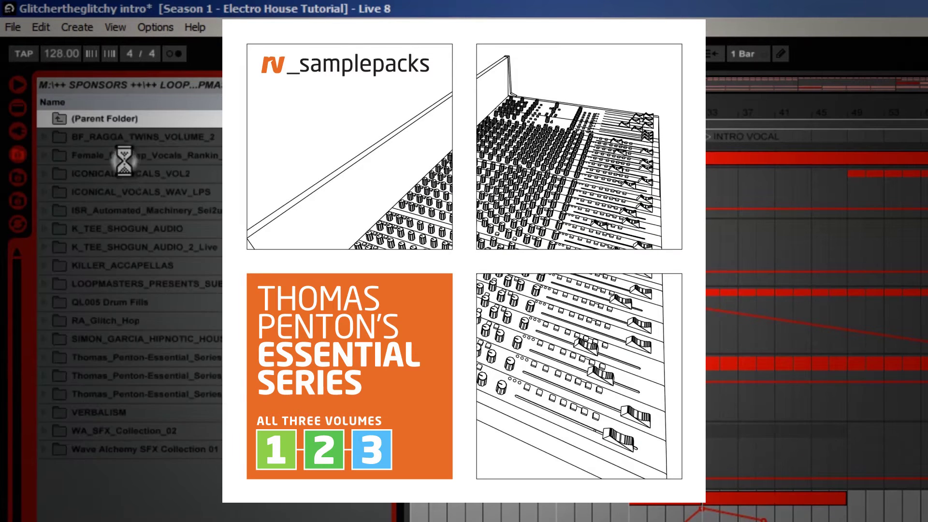
double_click(146, 358)
double_click(164, 138)
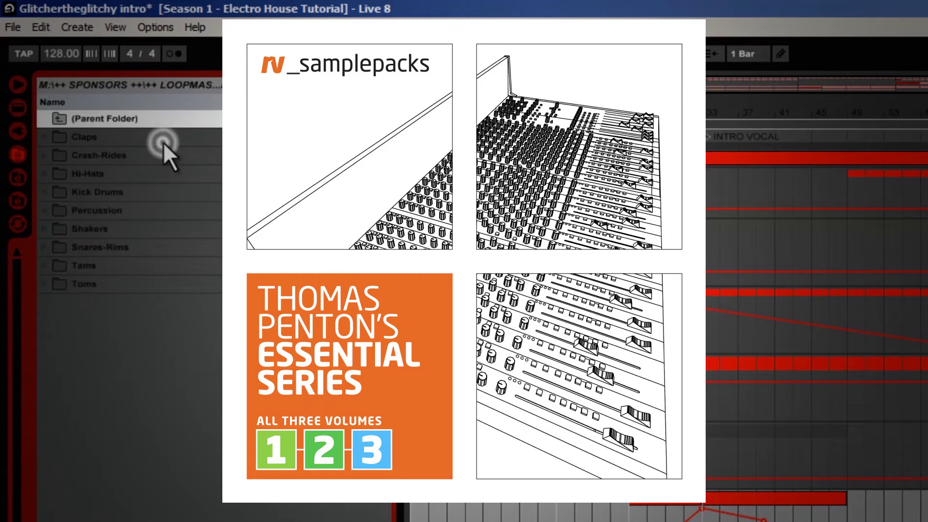
double_click(106, 155)
Audition the crash samples in the Crash-Rides folder, from CRASH1.wav up to CRASH17.wav, and select CRASH13.wav.
click(111, 137)
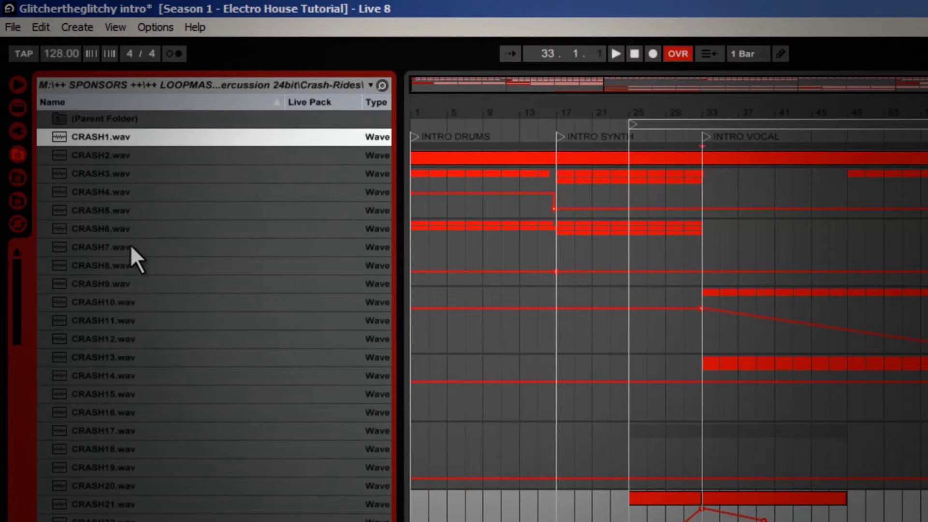
click(103, 253)
click(134, 352)
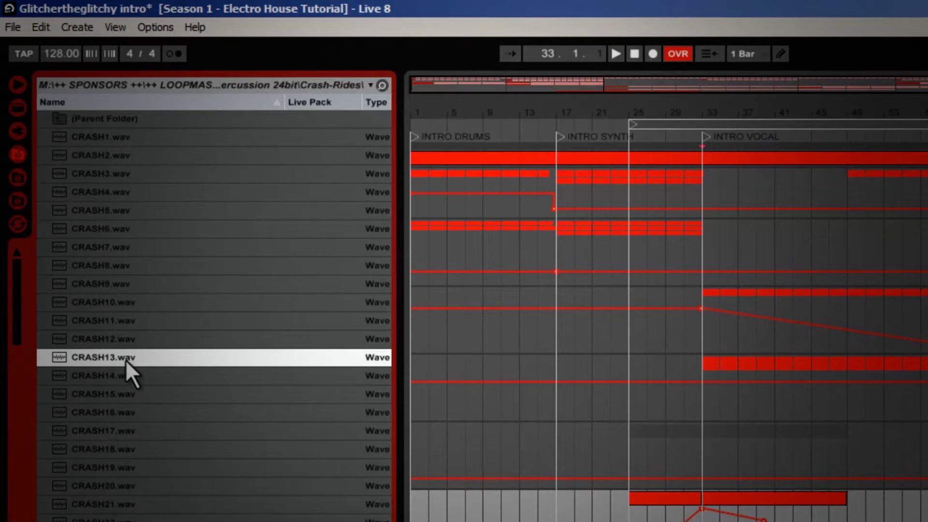
key(shift+Down)
key(shift+Down)
key(shift+Down)
key(shift+Down)
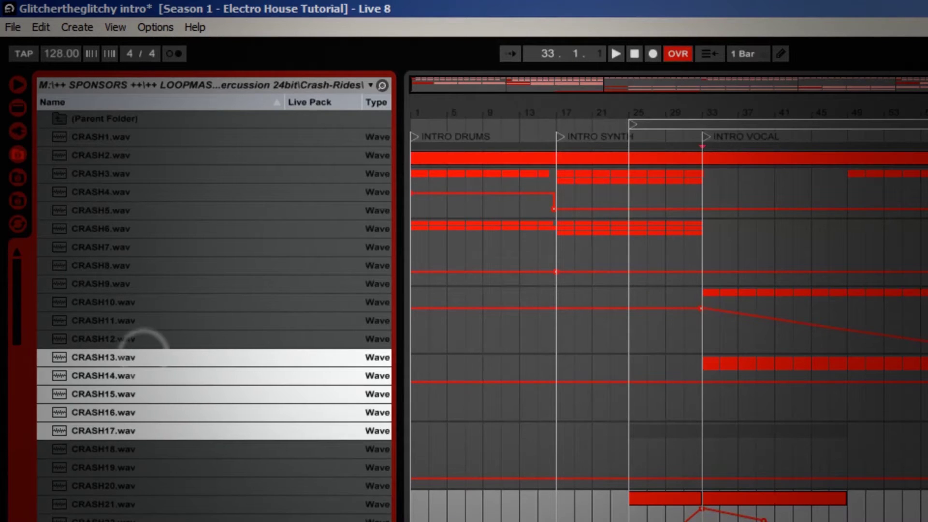
click(205, 358)
Place CRASH13.wav on a new audio track below the Operator track and unfold that track.
drag(120, 357, 709, 521)
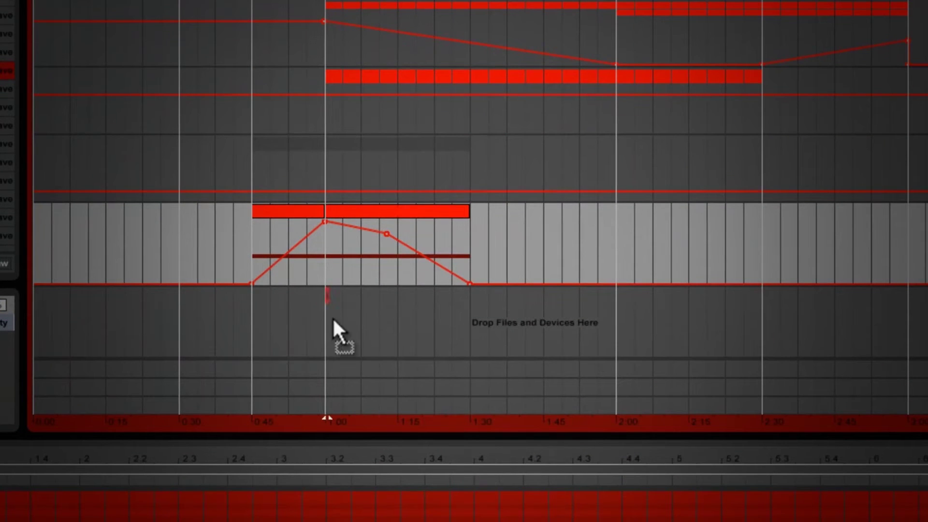
drag(332, 316, 345, 316)
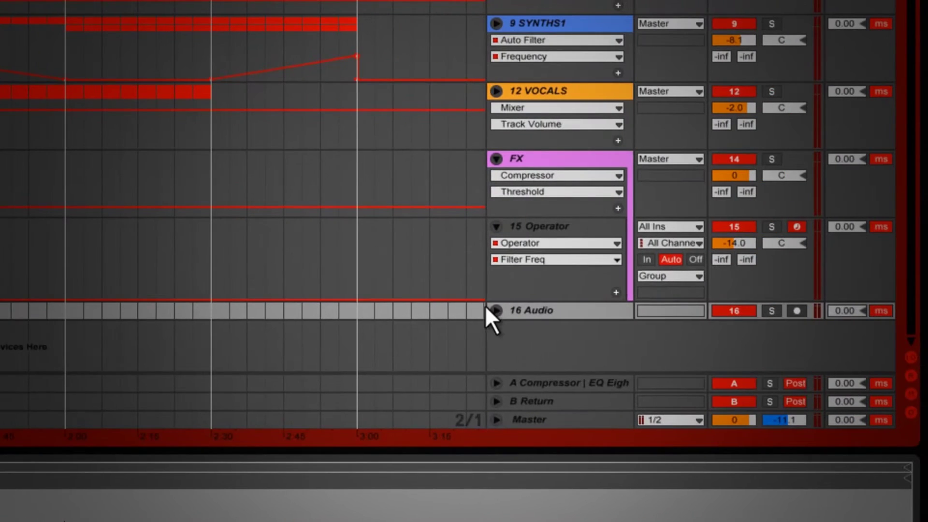
click(496, 310)
Align the crash clip with the INTRO VOCAL marker, with its track soloed at -15.9 dB, and play it back.
click(553, 295)
drag(563, 318, 431, 306)
mouse_move(744, 314)
mouse_down()
mouse_move(744, 326)
mouse_move(746, 314)
mouse_up()
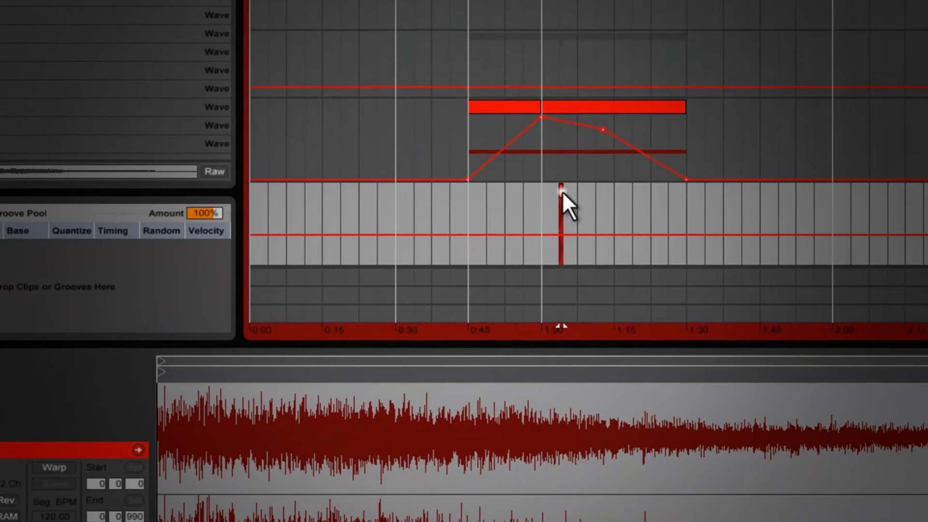
drag(568, 191, 555, 194)
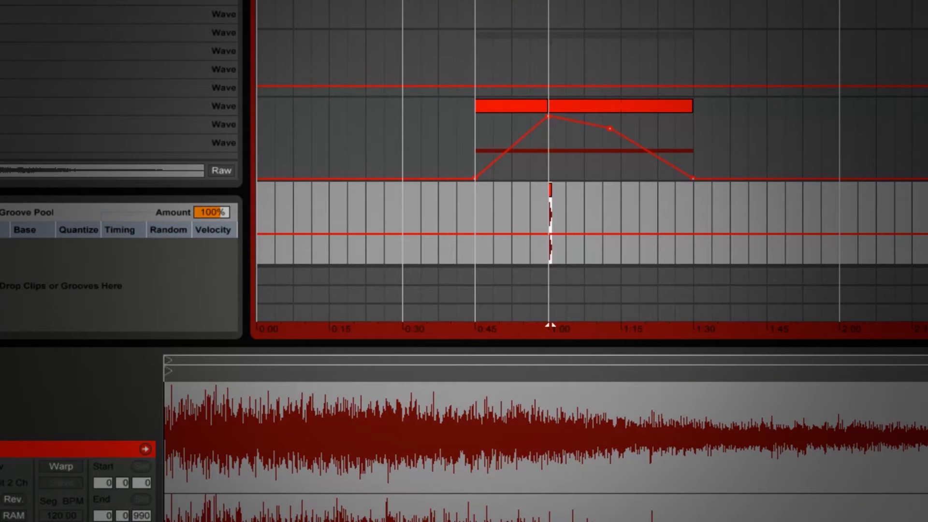
key(space)
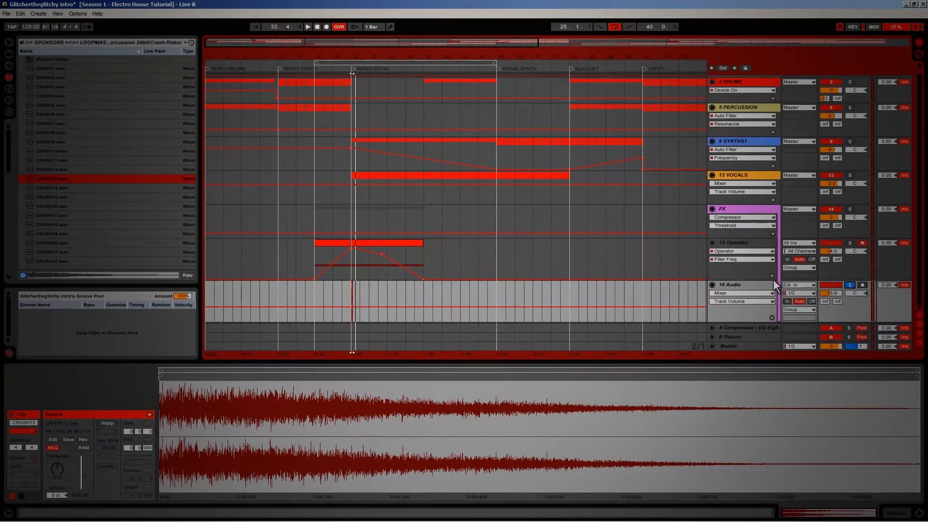
Move the 16 Audio track into its own group named FX and colour the group pink like the existing FX group.
click(729, 283)
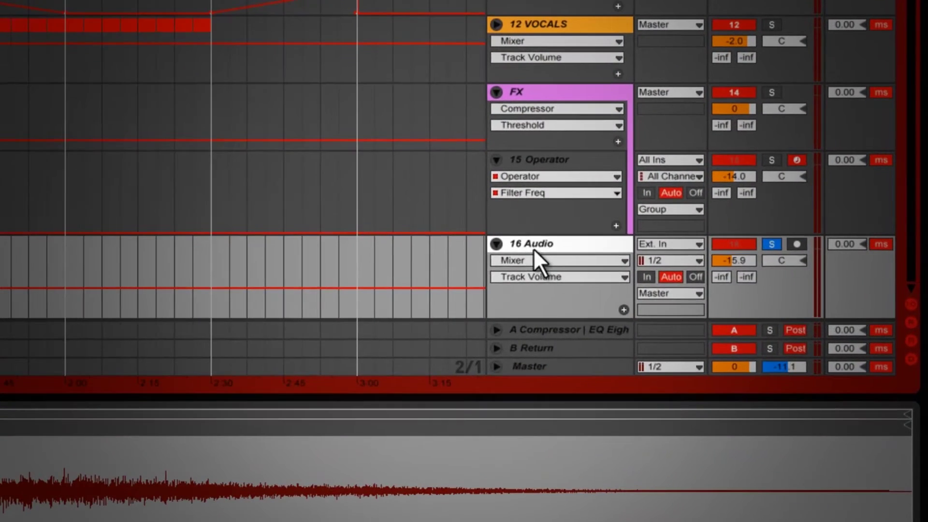
key(ctrl+g)
click(533, 248)
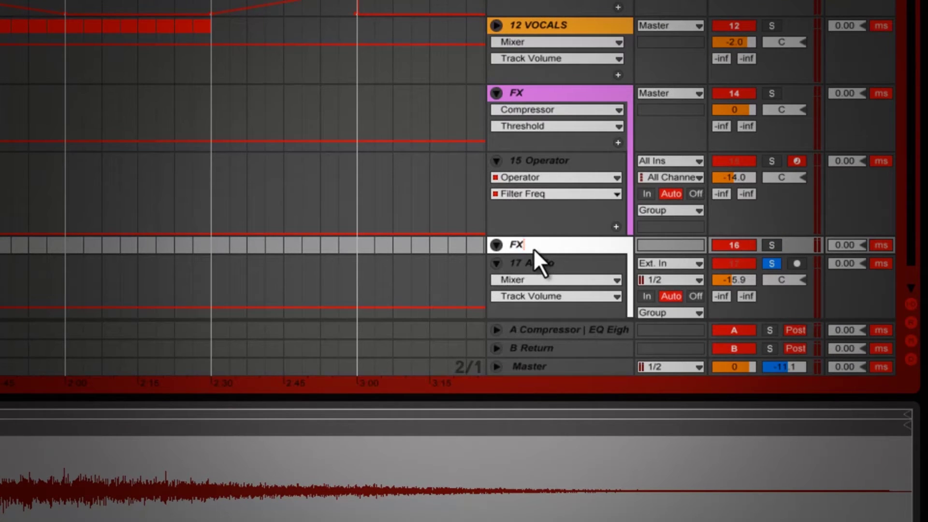
right_click(532, 248)
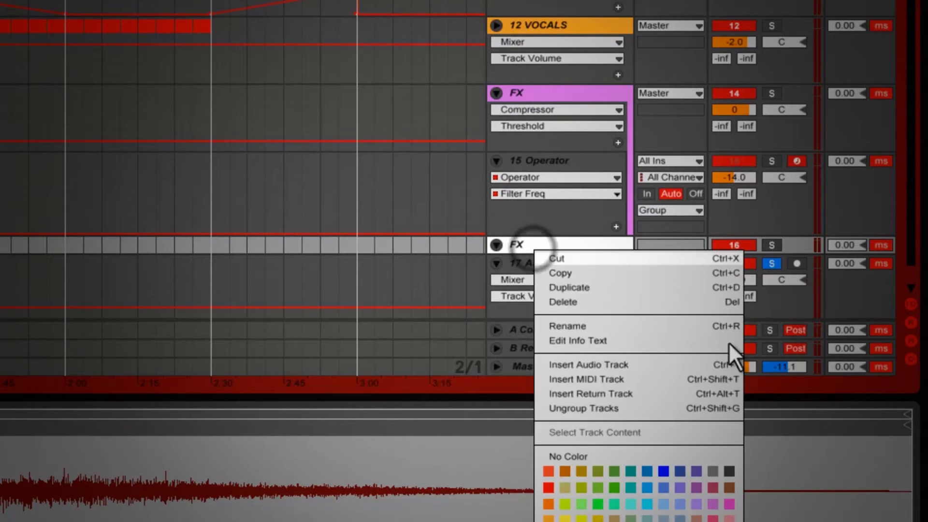
click(715, 498)
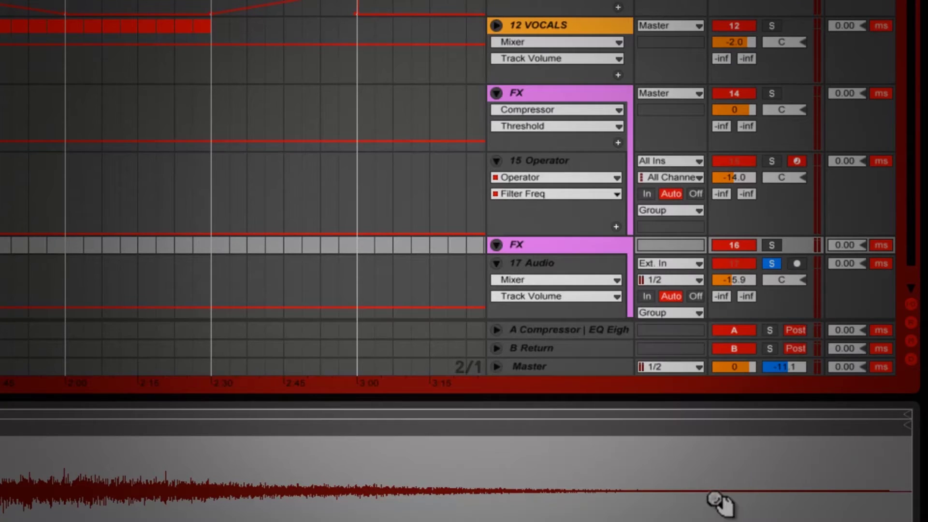
Rename the original FX group to "# FX SIDECHAIN" and give the new FX group the same track-number prefix.
click(543, 87)
key(ctrl+r)
key(End)
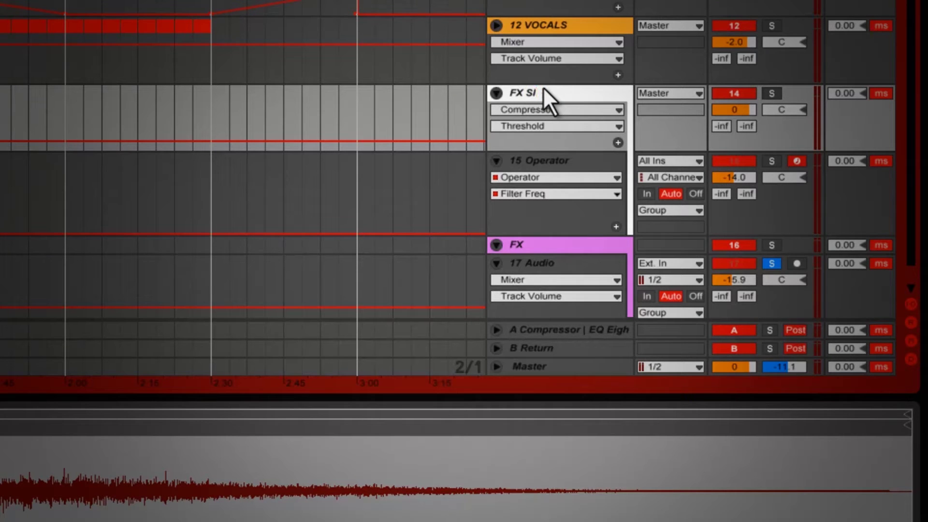
text(SIDECHAIN)
key(Home)
text(#)
key(Return)
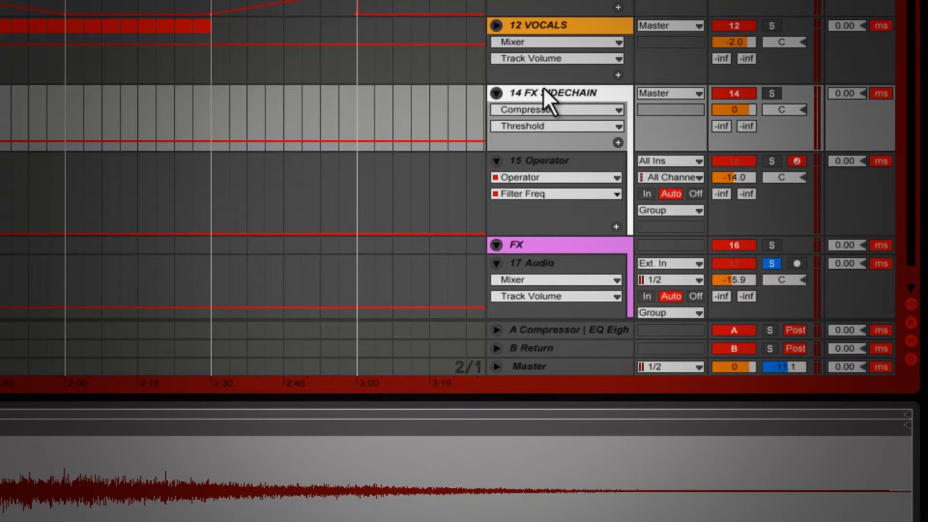
click(514, 243)
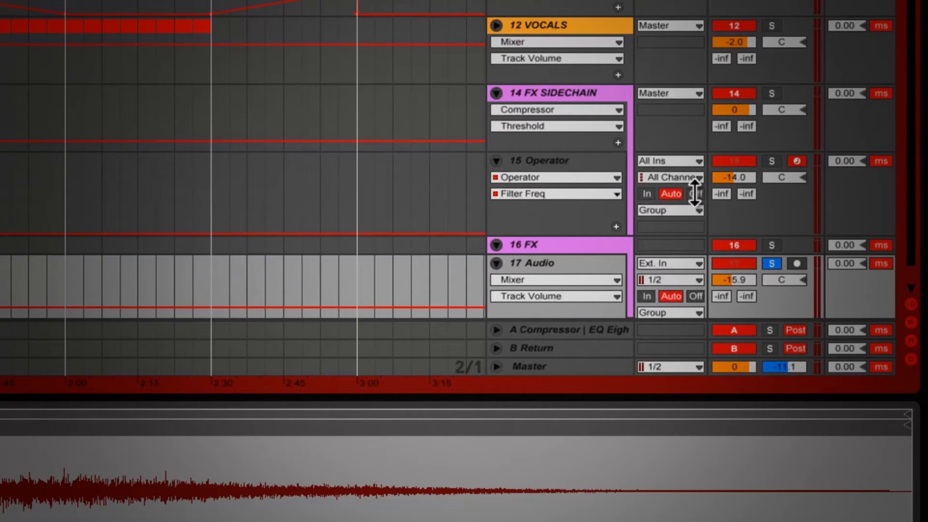
Solo the 16 FX group during playback, then return the solo to the 17 Audio track.
click(773, 241)
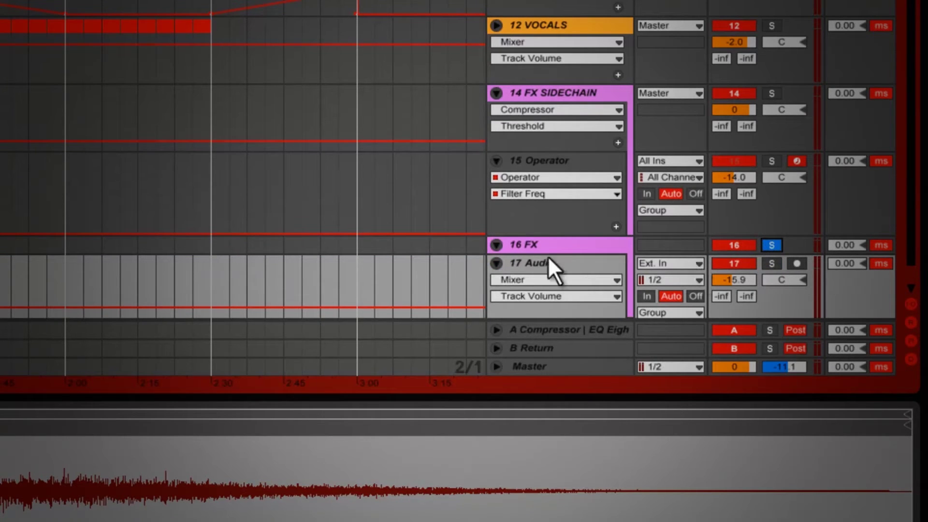
click(537, 244)
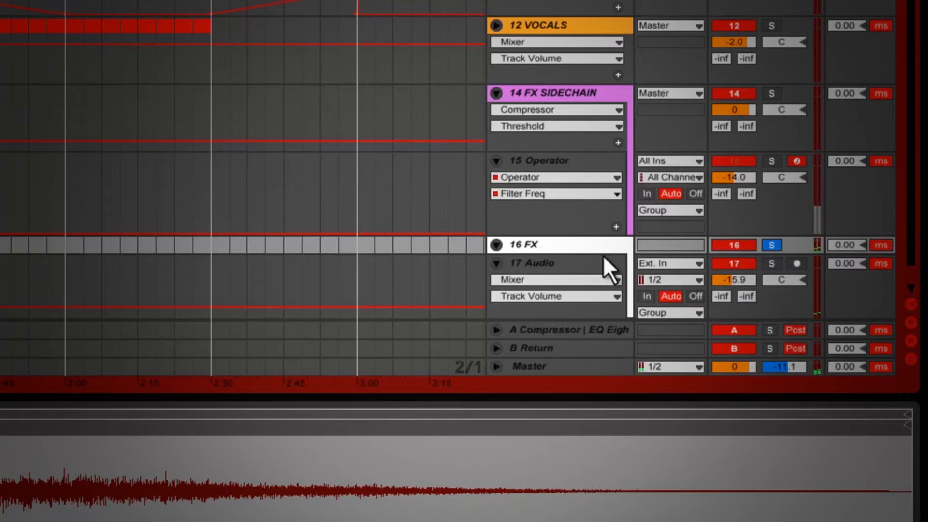
click(550, 262)
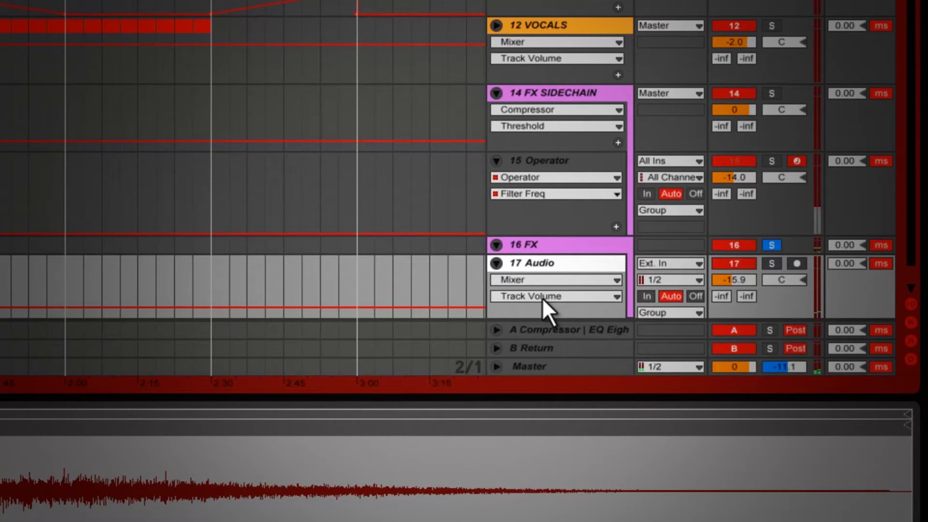
click(765, 263)
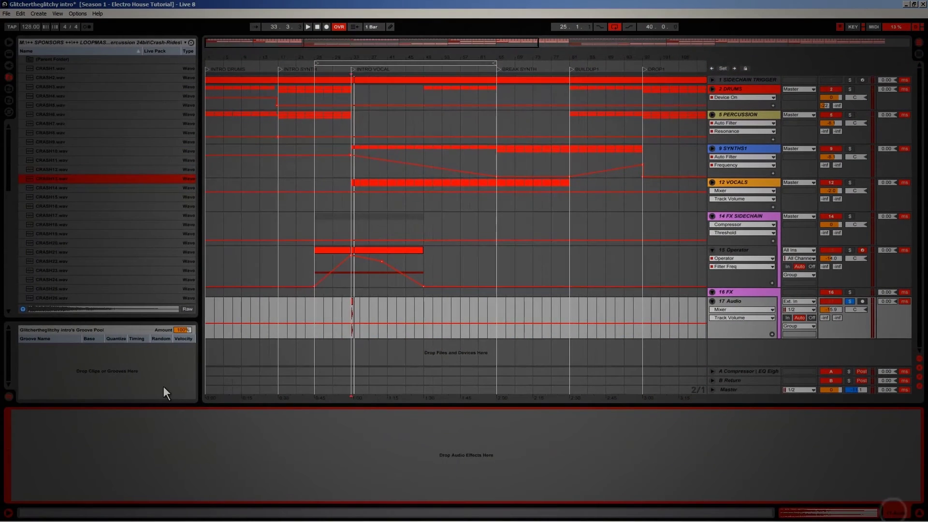
Add a Spectrum device to the 17 Audio track and play the crash through it.
click(9, 56)
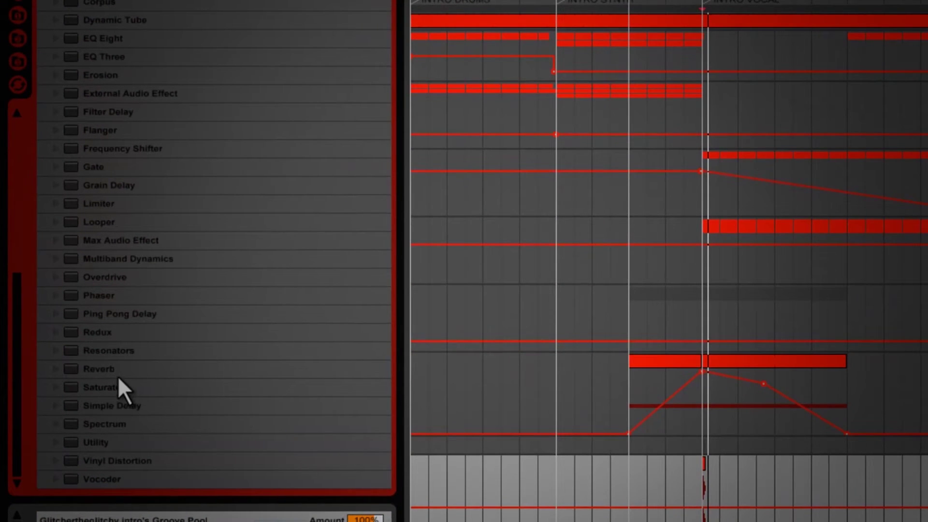
drag(100, 425, 747, 462)
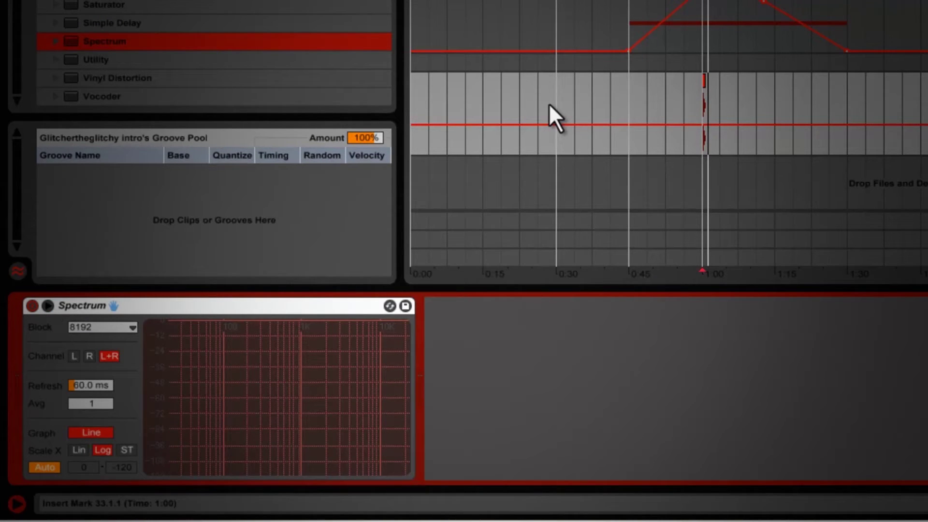
key(space)
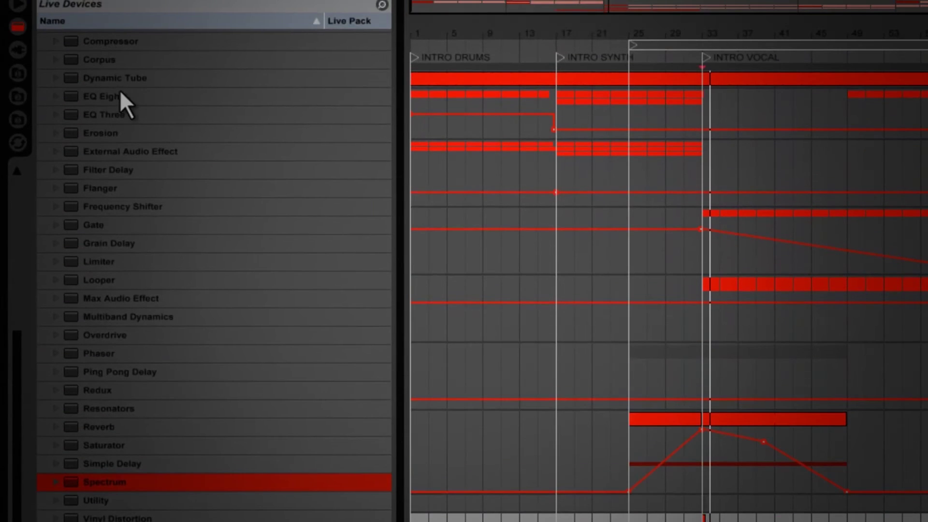
Add an EQ Eight after Spectrum on the 17 Audio track and make its band 1 a low-cut filter.
drag(120, 92, 664, 521)
drag(315, 339, 298, 350)
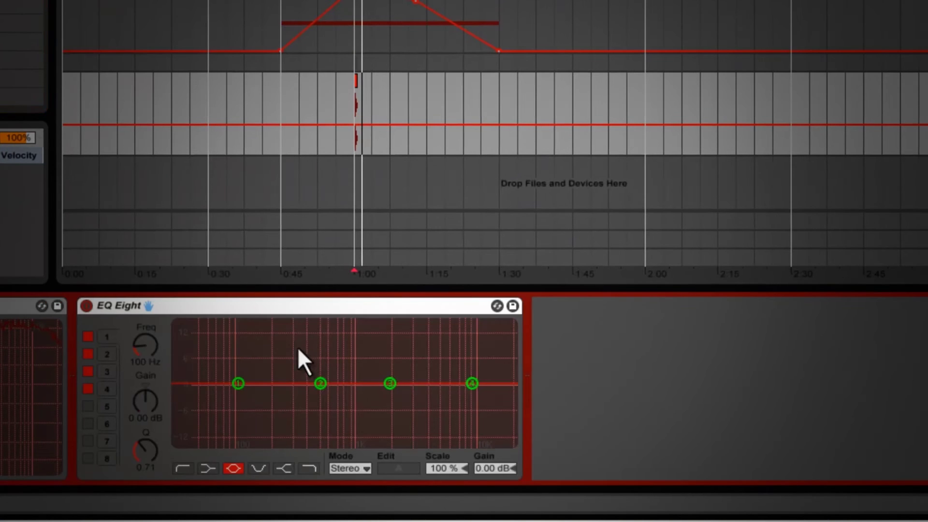
click(238, 383)
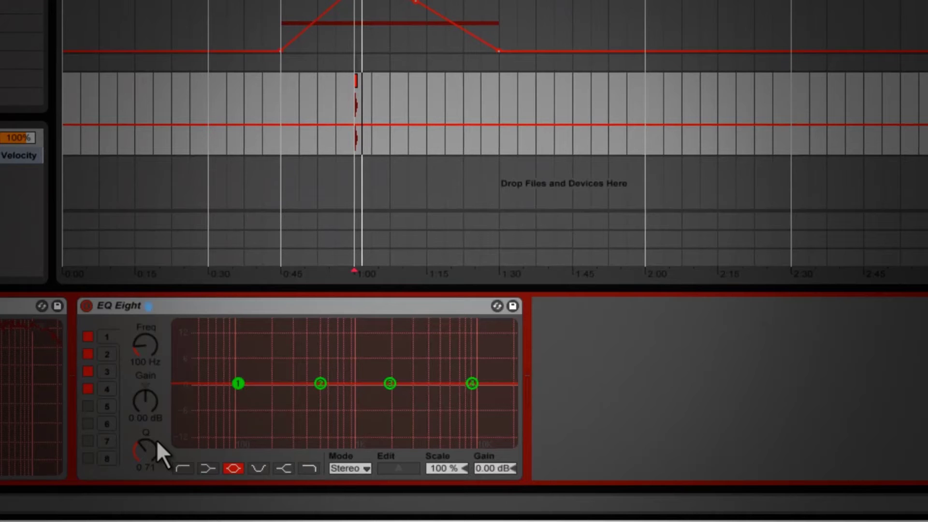
click(182, 468)
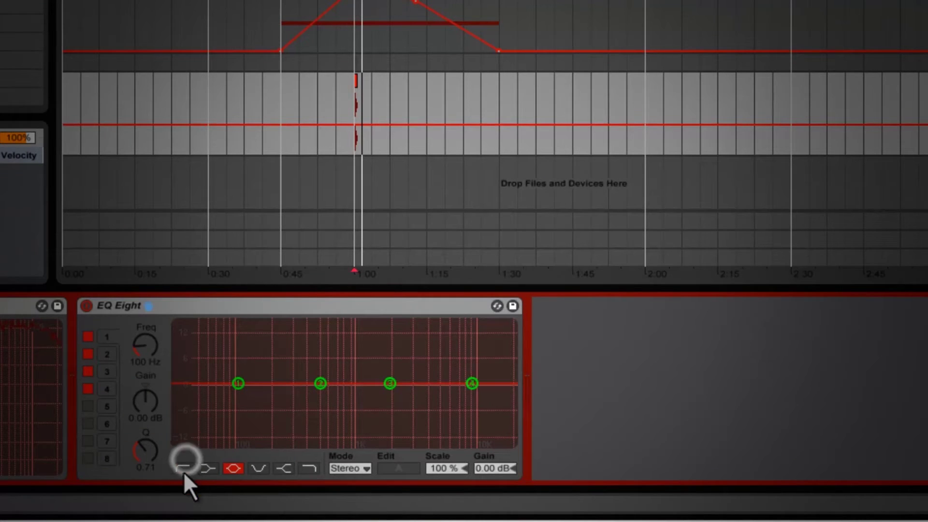
Set the frequency of EQ Eight band 1 to 30 Hz.
click(135, 362)
text(30)
key(Return)
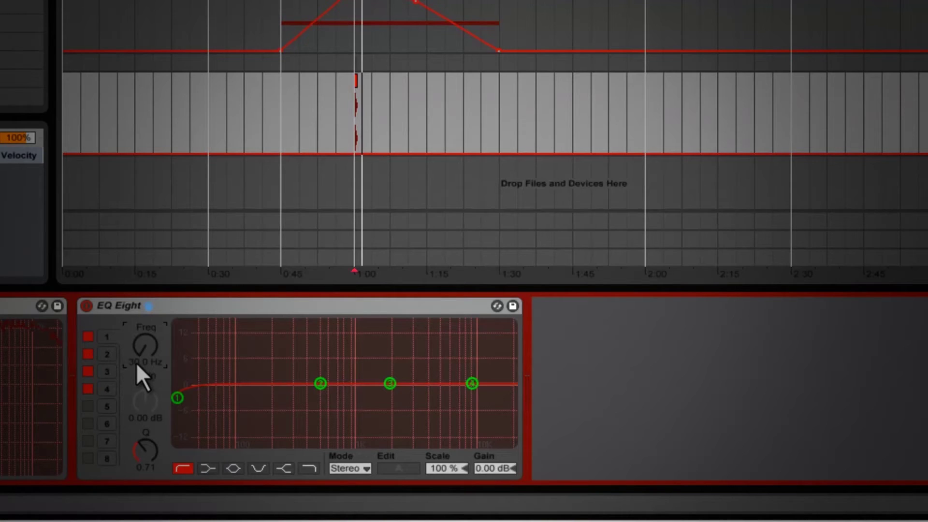
Set the frequency of EQ Eight band 1 to 4 kHz and play the filtered crash.
click(135, 362)
key(Return)
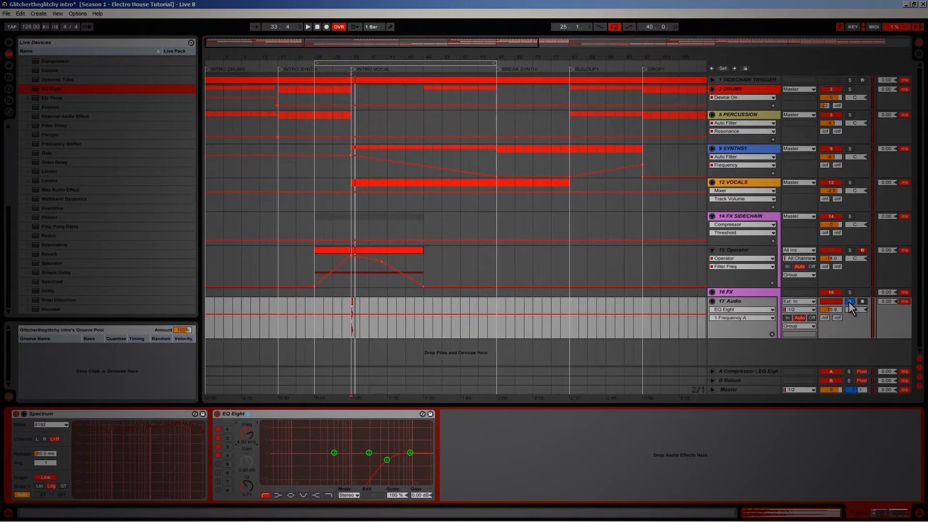
key(space)
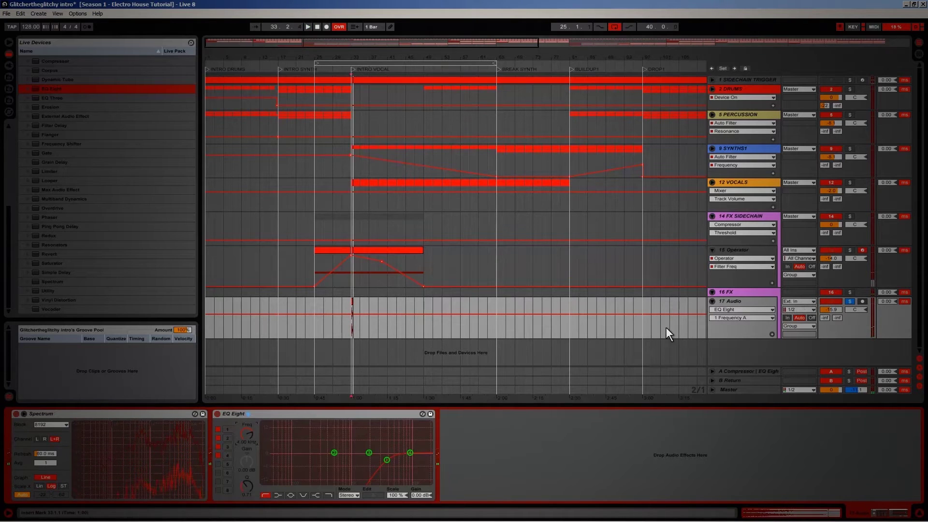
Set EQ Eight band 2 to 3 kHz and make it a low-cut filter.
click(390, 459)
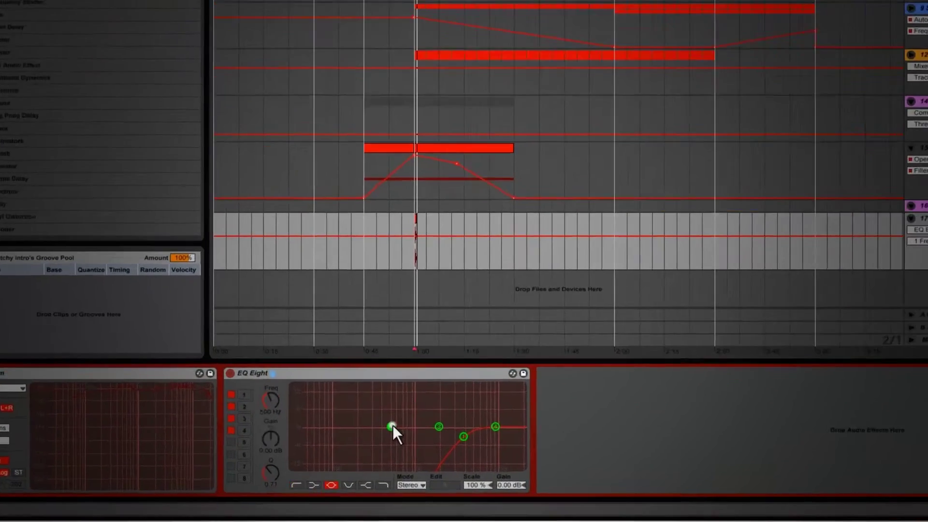
click(333, 452)
click(244, 440)
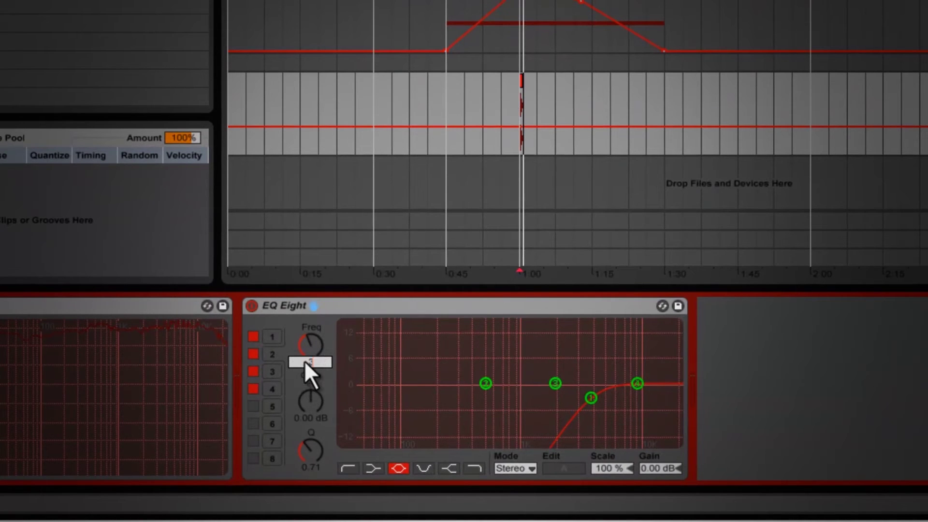
key(Return)
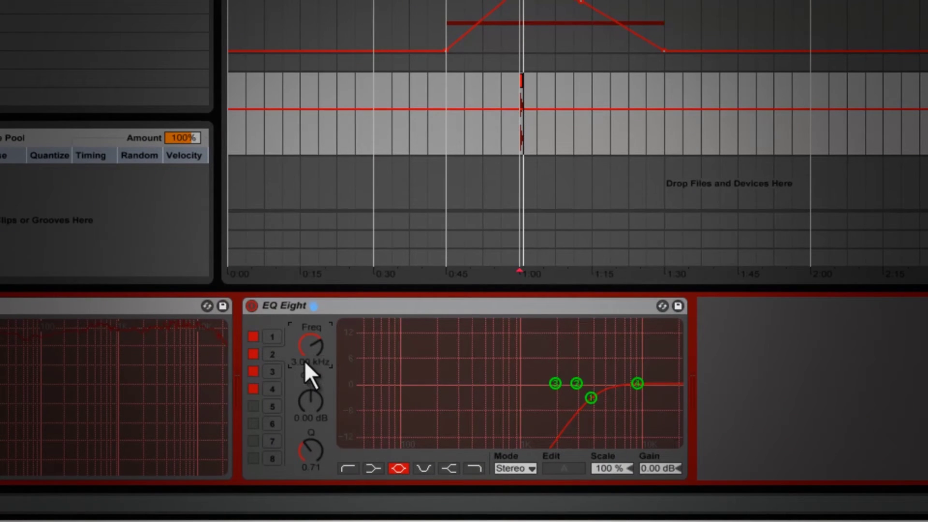
click(347, 466)
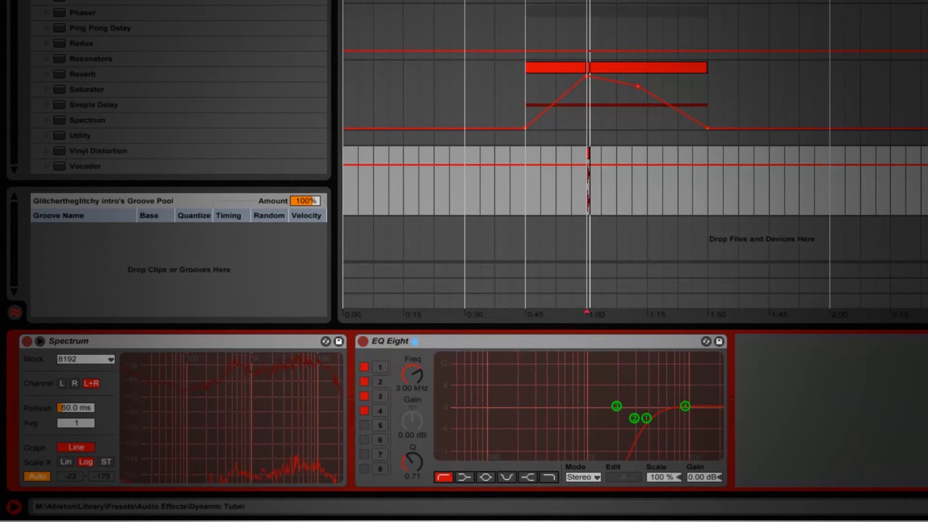
Insert an Auto Filter between Spectrum and EQ Eight on the 17 Audio track and switch EQ Eight off.
scroll(127, 335, up, 3)
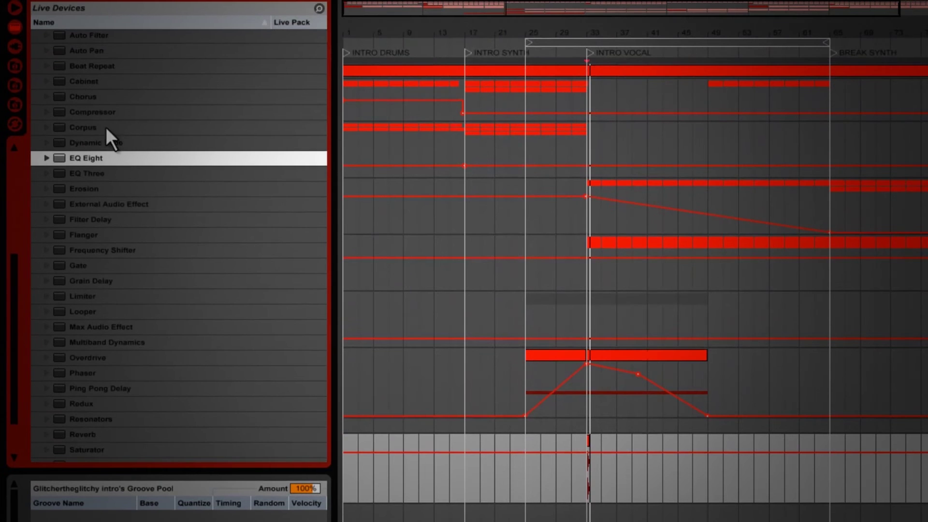
click(100, 33)
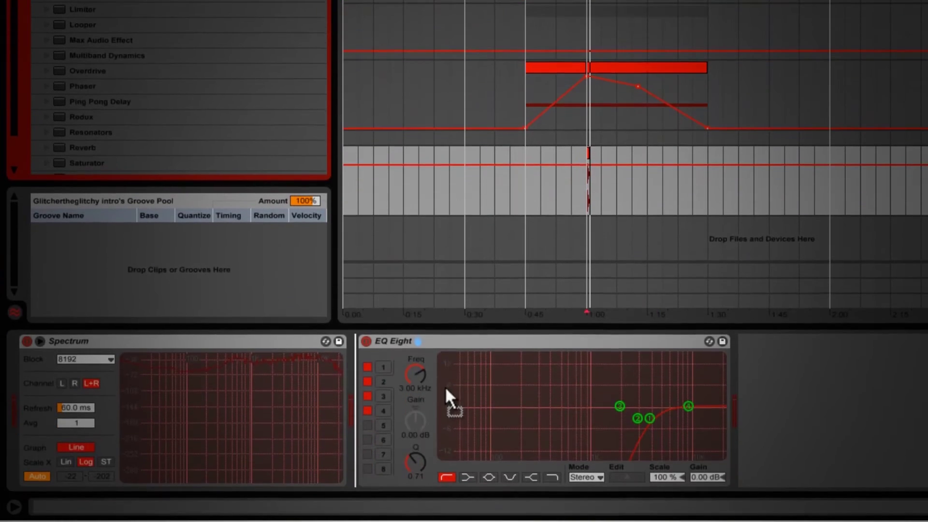
drag(412, 344, 414, 344)
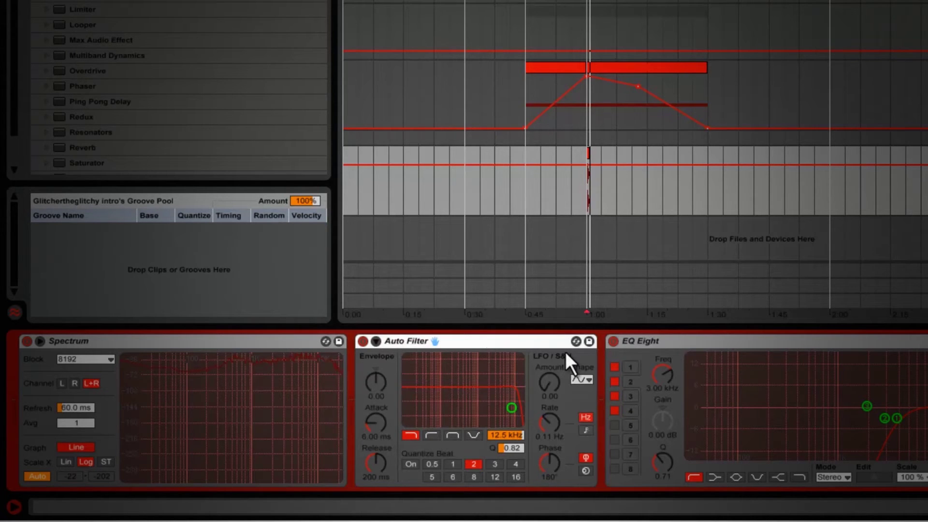
click(613, 340)
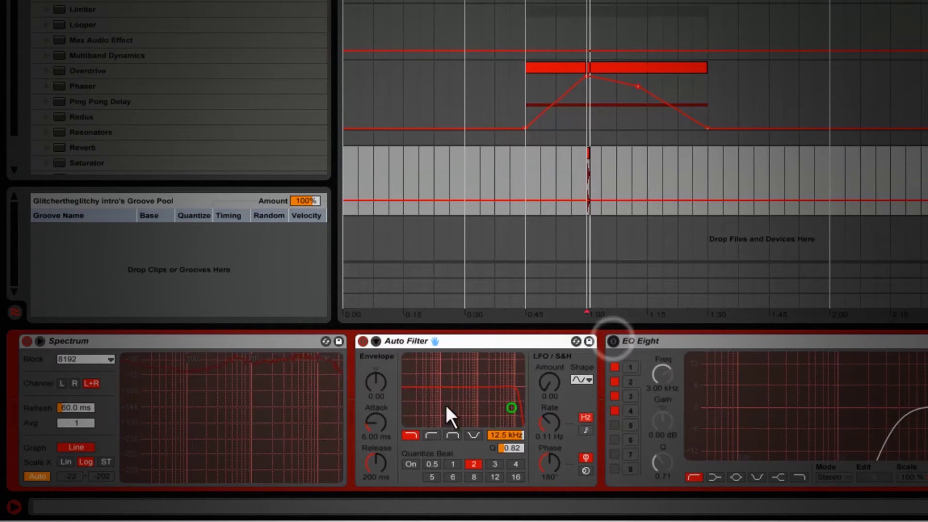
Make the Auto Filter a high-pass with a 2.63 kHz cutoff and move Spectrum to the end of the device chain.
click(437, 435)
drag(512, 433, 512, 434)
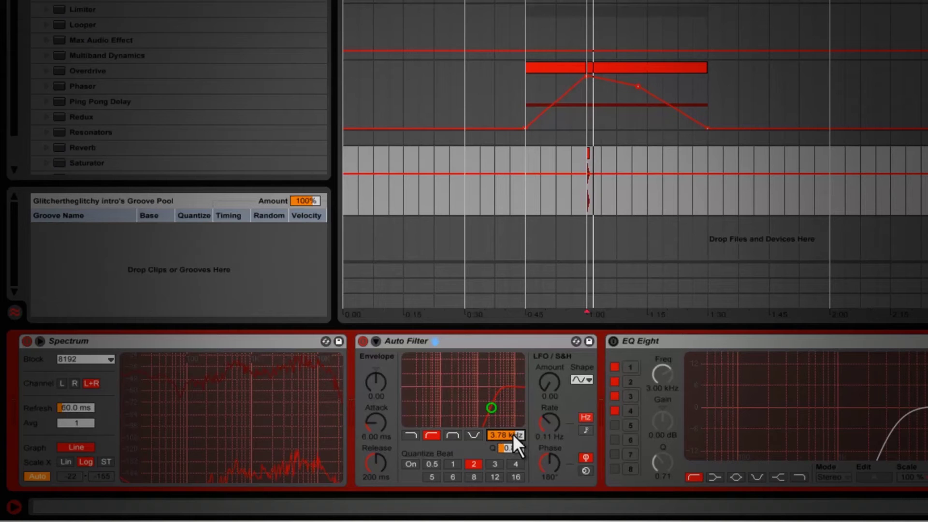
click(270, 341)
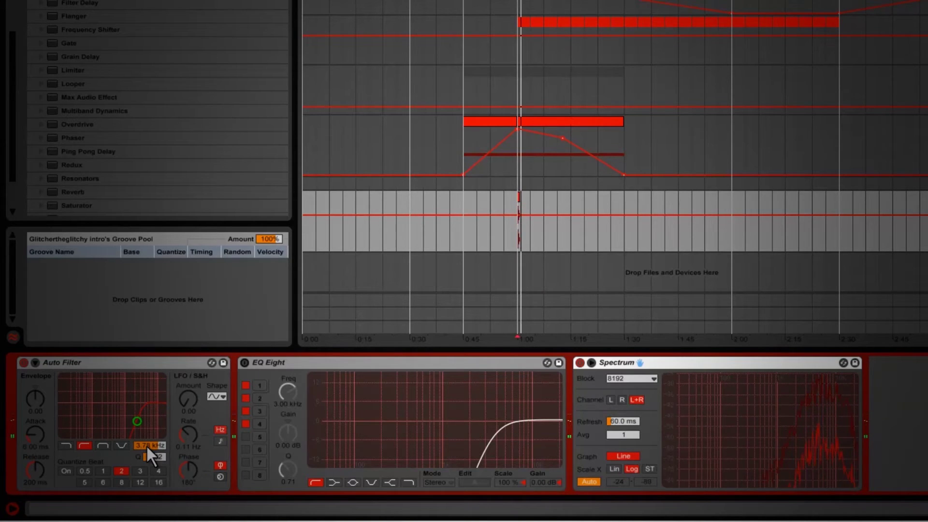
scroll(146, 445, down, 5)
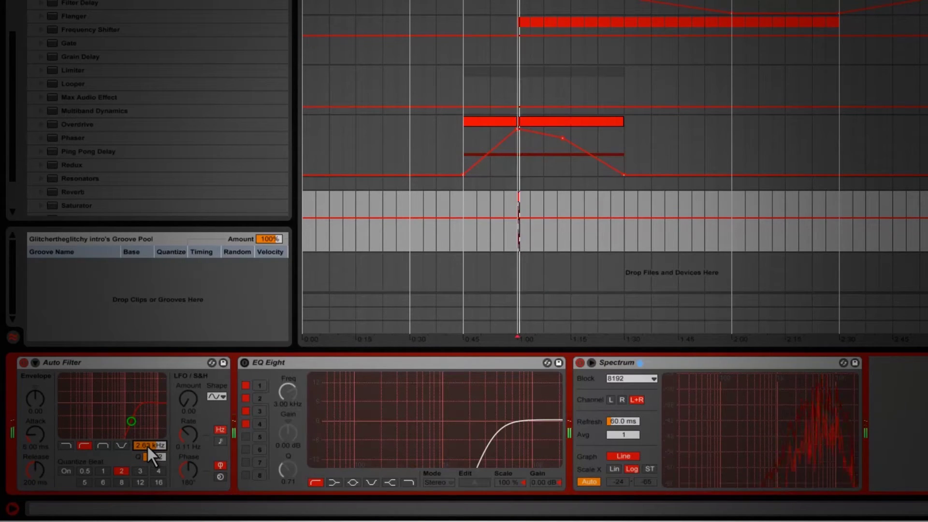
Compare the crash through the Auto Filter and through EQ Eight by bypassing each in turn, ending with only the Auto Filter on.
click(21, 367)
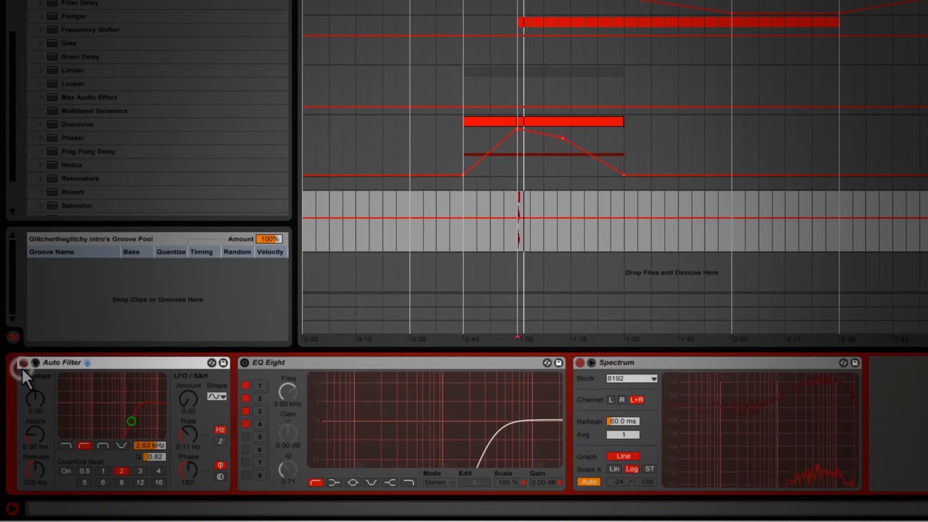
click(21, 366)
click(242, 365)
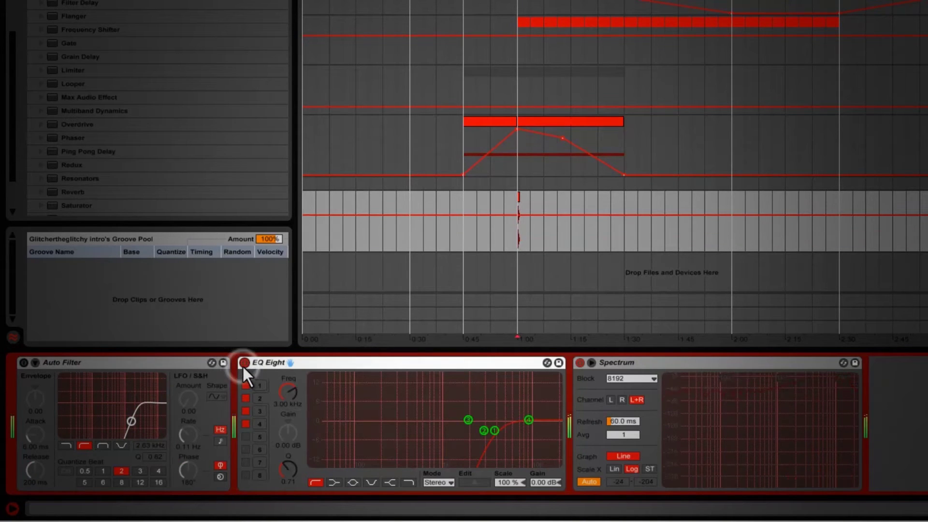
click(244, 364)
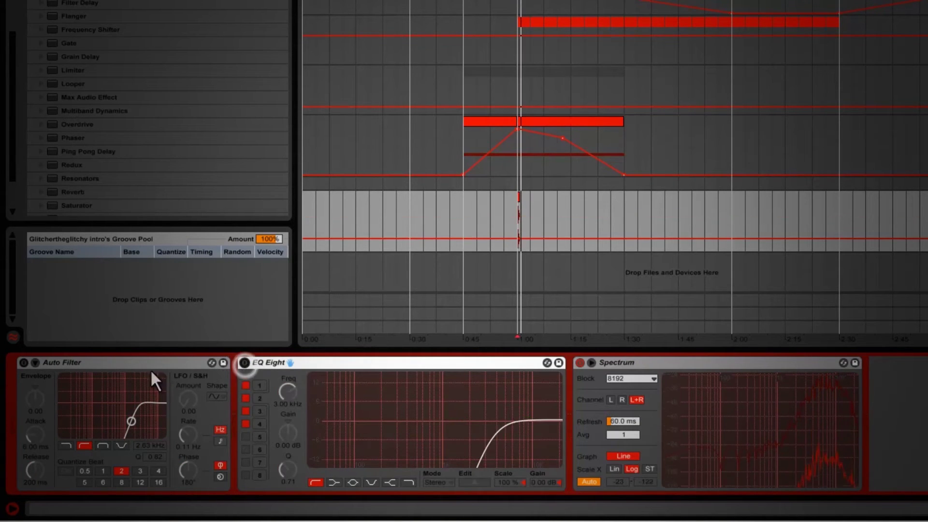
click(23, 363)
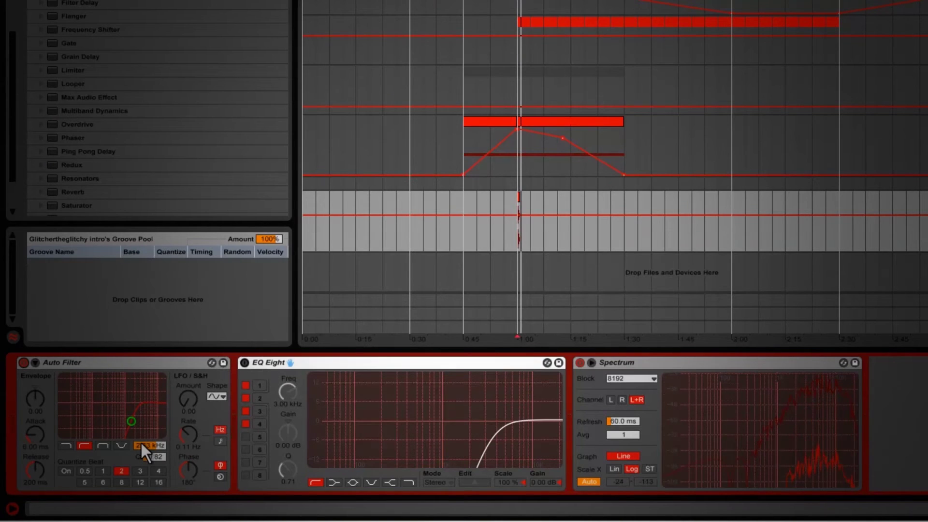
Raise the Auto Filter cutoff to 4.42 kHz and delete the EQ Eight and Spectrum devices.
scroll(141, 441, up, 5)
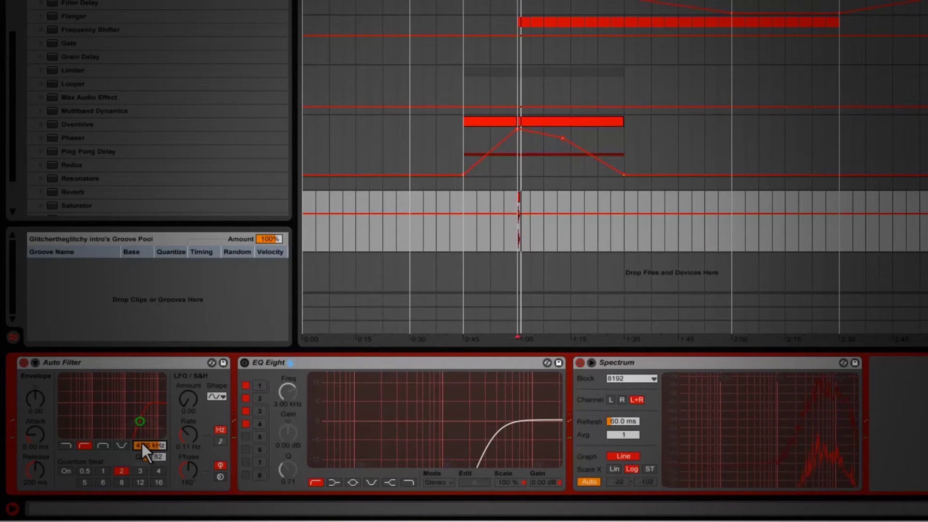
click(280, 366)
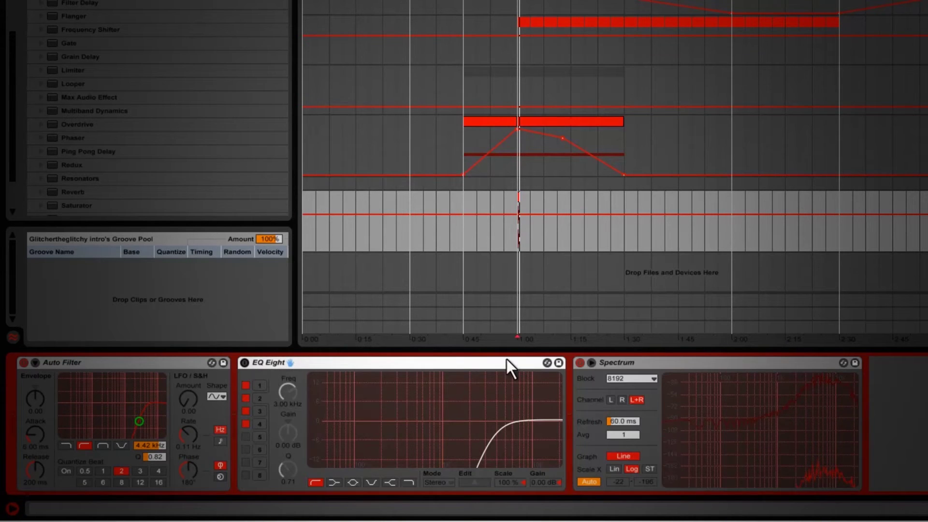
key(Delete)
click(410, 366)
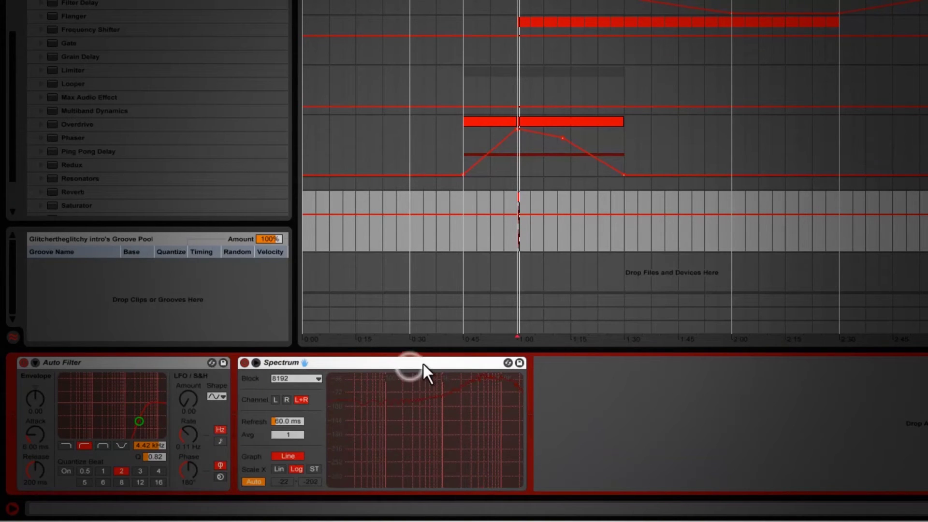
key(Delete)
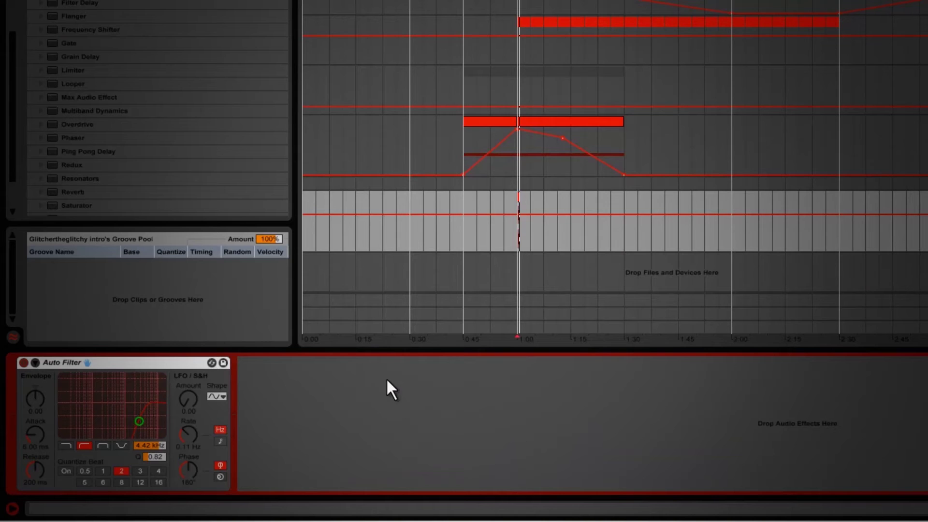
Add a Ping Pong Delay after the Auto Filter with a beat division of 4 and Dry/Wet at 26 %.
click(107, 152)
drag(106, 149, 429, 372)
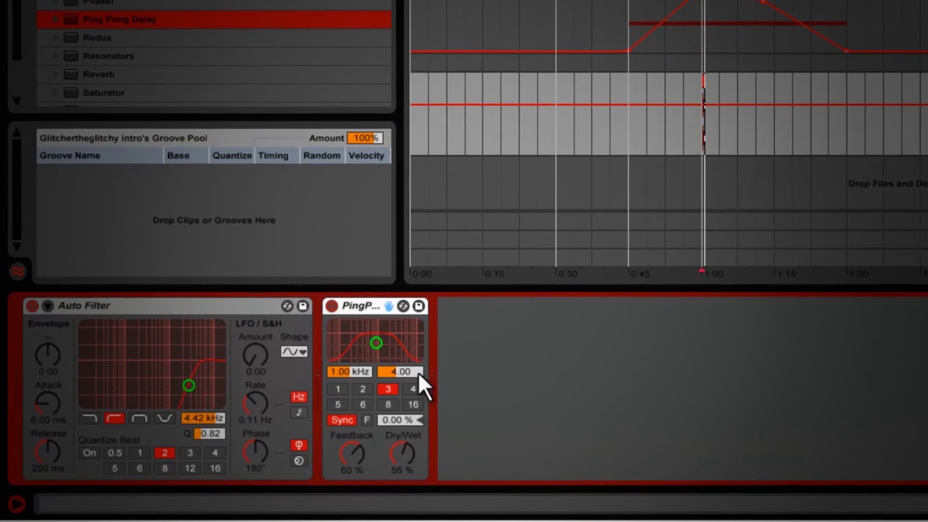
click(413, 388)
drag(399, 456, 399, 465)
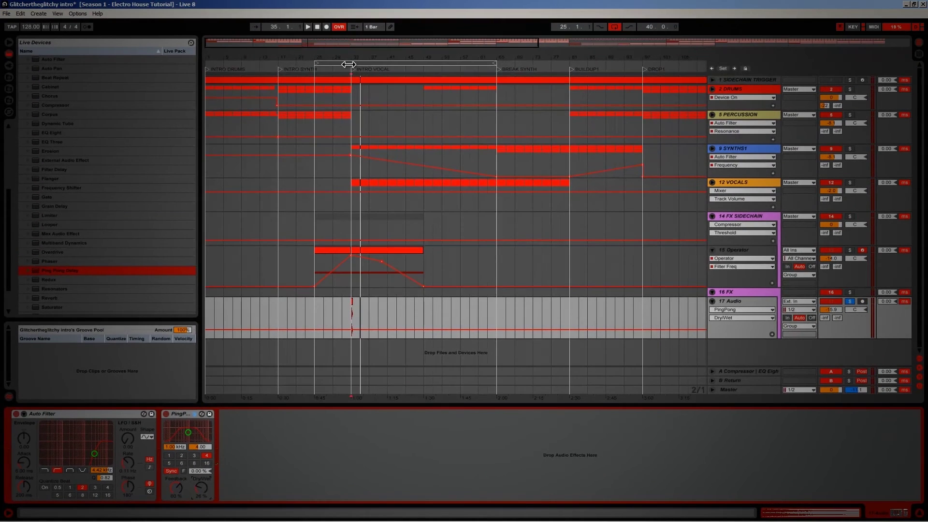
Cut the tail of the crash clip from 33.2 onward and play the shortened crash.
drag(371, 39, 365, 58)
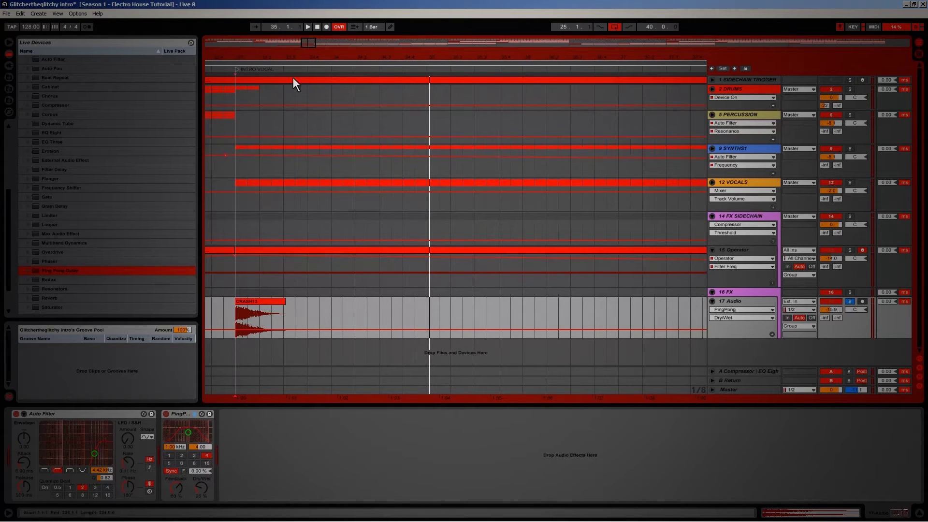
drag(255, 58, 277, 58)
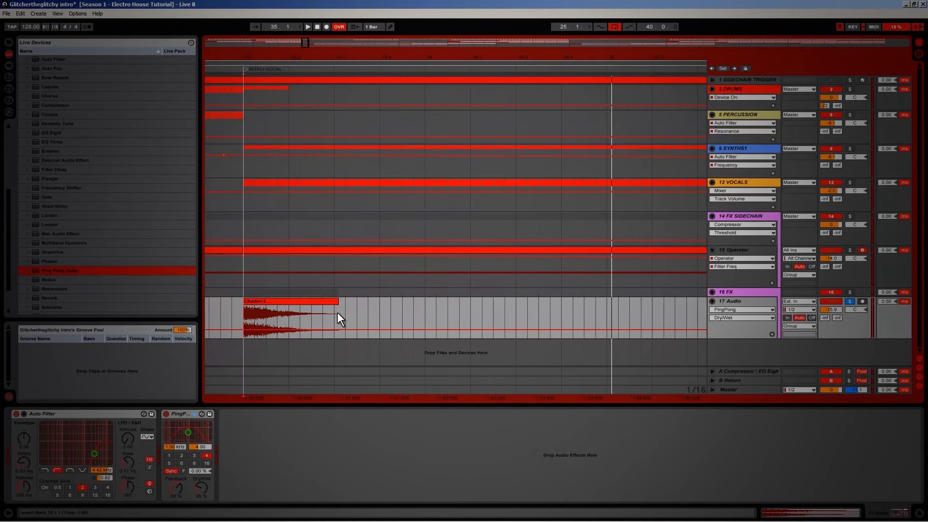
drag(289, 317, 343, 316)
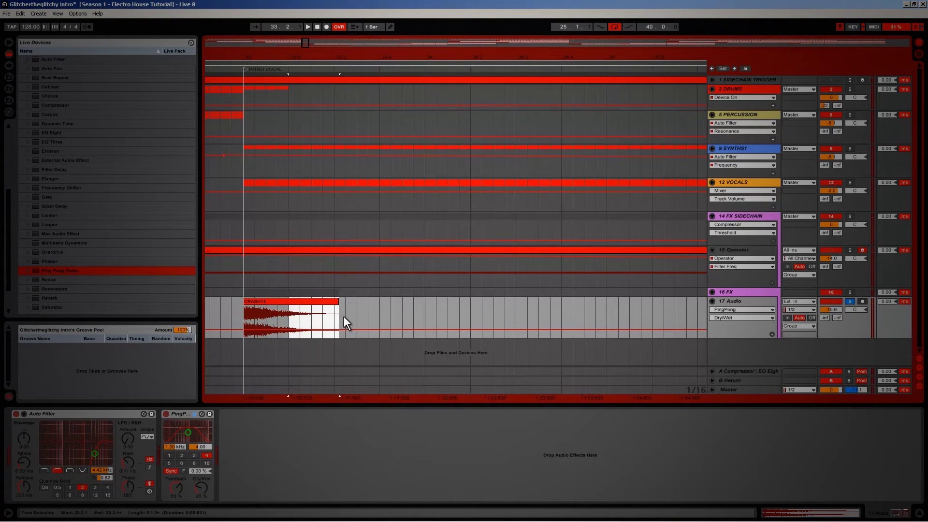
key(Delete)
key(space)
click(243, 318)
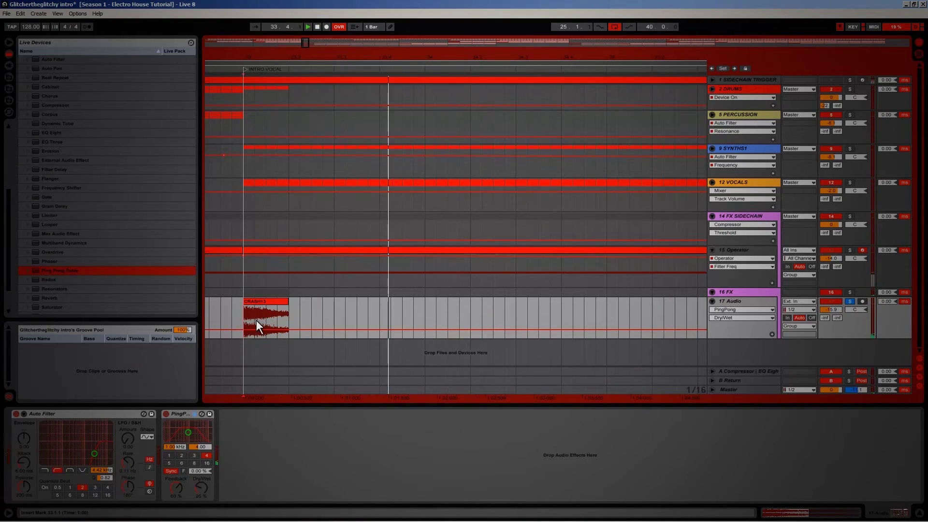
Remove the second half of the remaining crash clip, from 33.1.3 to 33.2, and play it from its start.
drag(264, 315, 286, 320)
key(Delete)
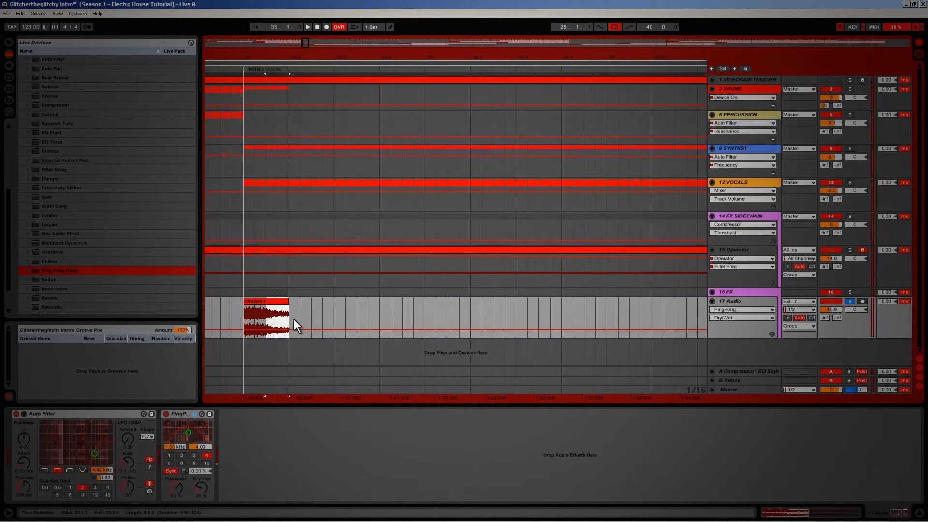
click(241, 314)
key(space)
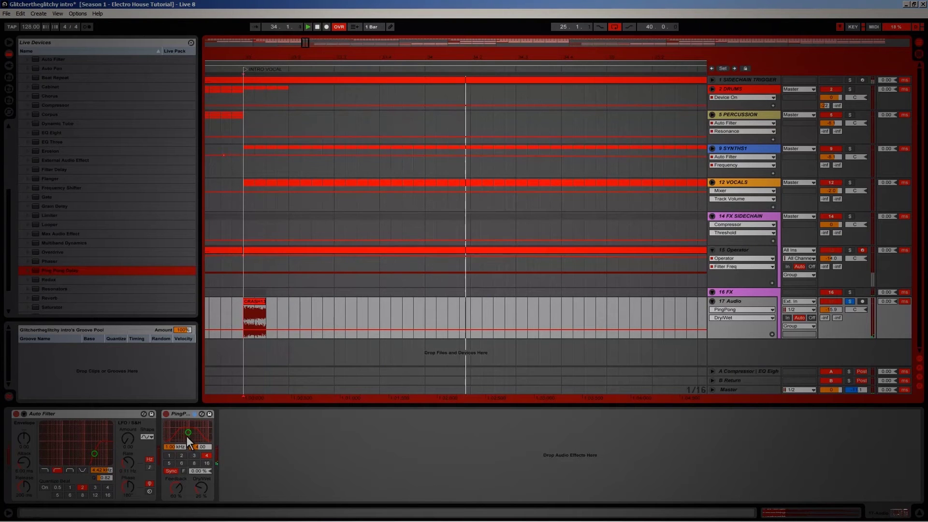
Lower the Auto Filter cutoff to about 3.24 kHz while the crash plays and stop playback.
click(103, 470)
drag(104, 470, 104, 471)
key(space)
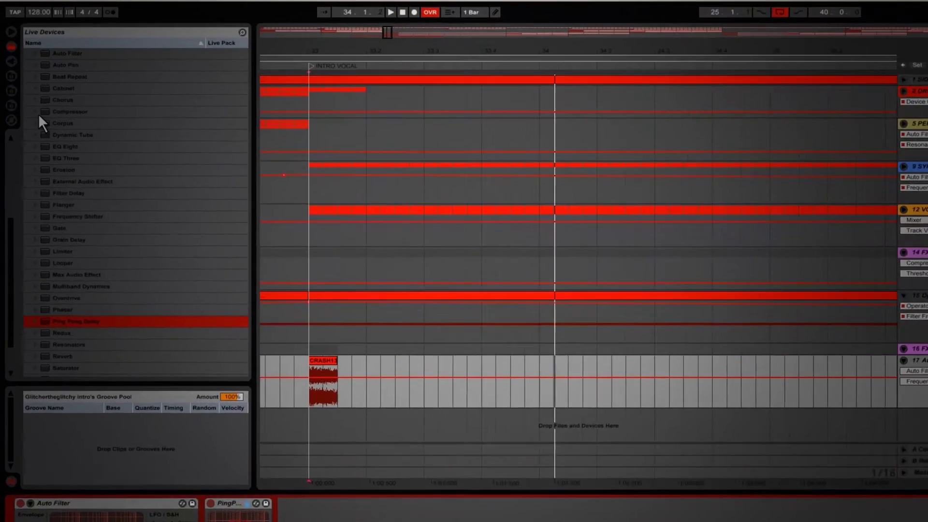
Add the Mildly Aggresive compressor preset after the Ping Pong Delay on the 17 Audio track.
click(26, 105)
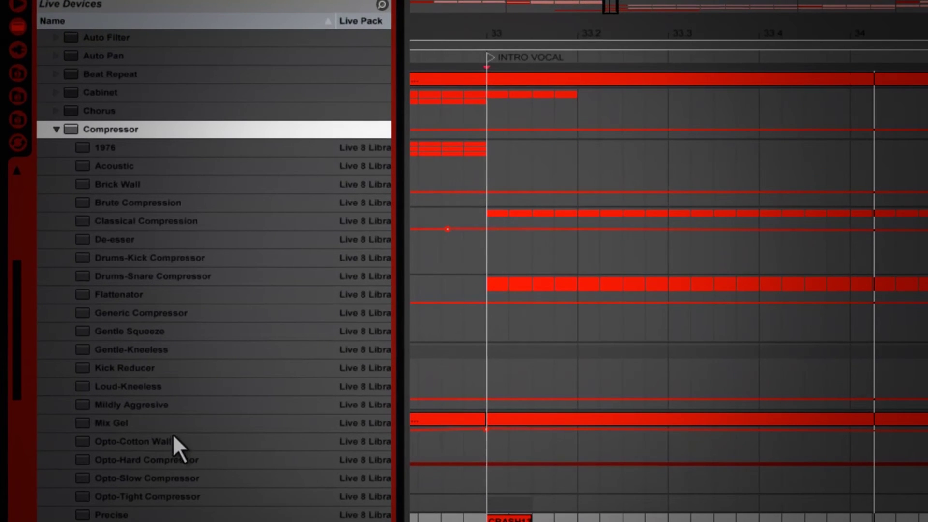
drag(146, 406, 702, 521)
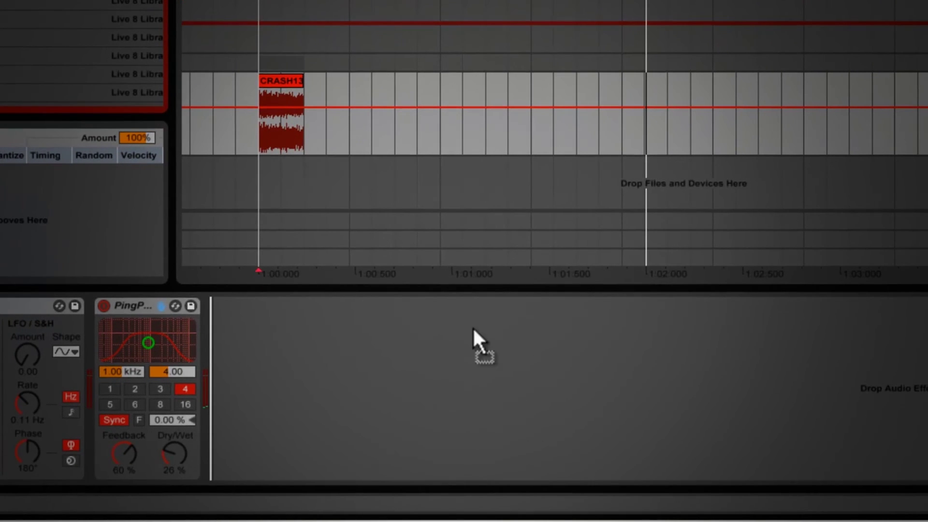
drag(472, 329, 482, 361)
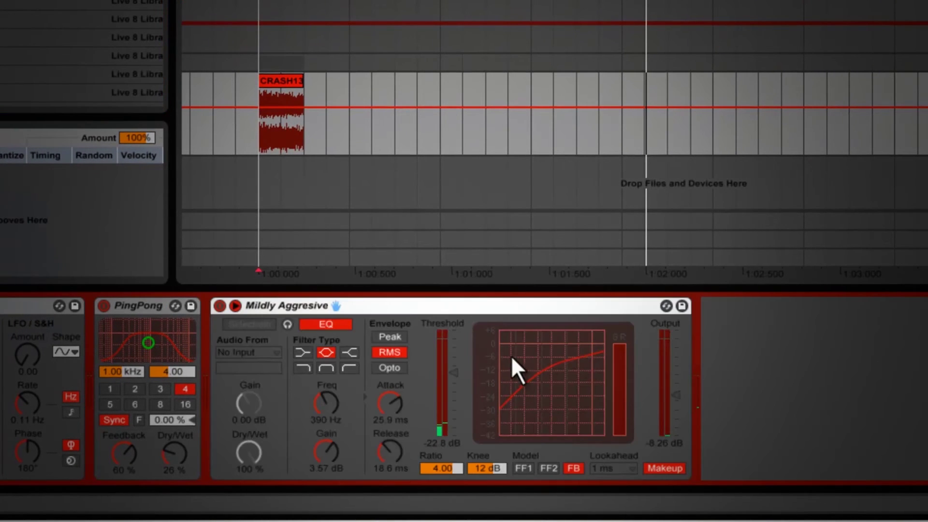
Set the compressor's attack to 16.4 ms and threshold to -56.8 dB while auditioning the crash.
key(space)
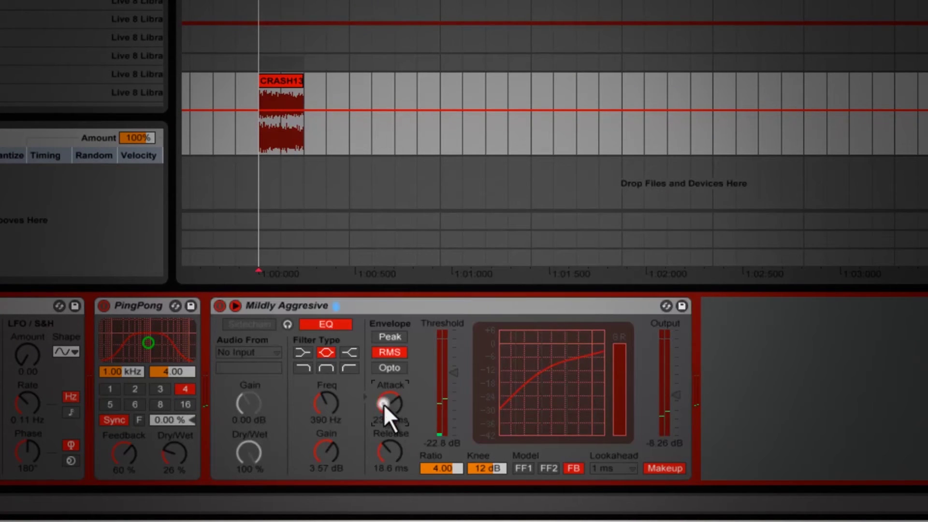
mouse_move(384, 403)
mouse_down()
mouse_move(384, 420)
mouse_move(389, 390)
mouse_up()
mouse_move(431, 361)
mouse_down()
mouse_move(454, 367)
mouse_move(448, 410)
mouse_up()
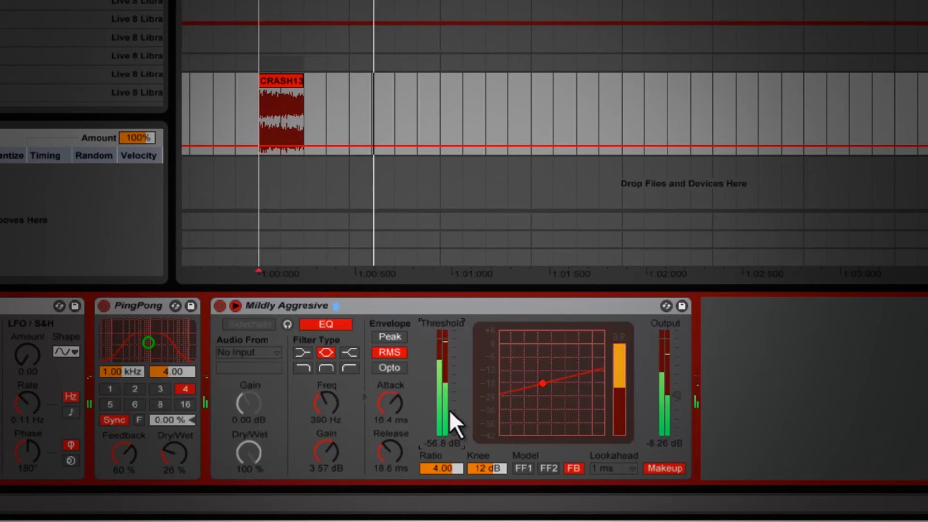
key(space)
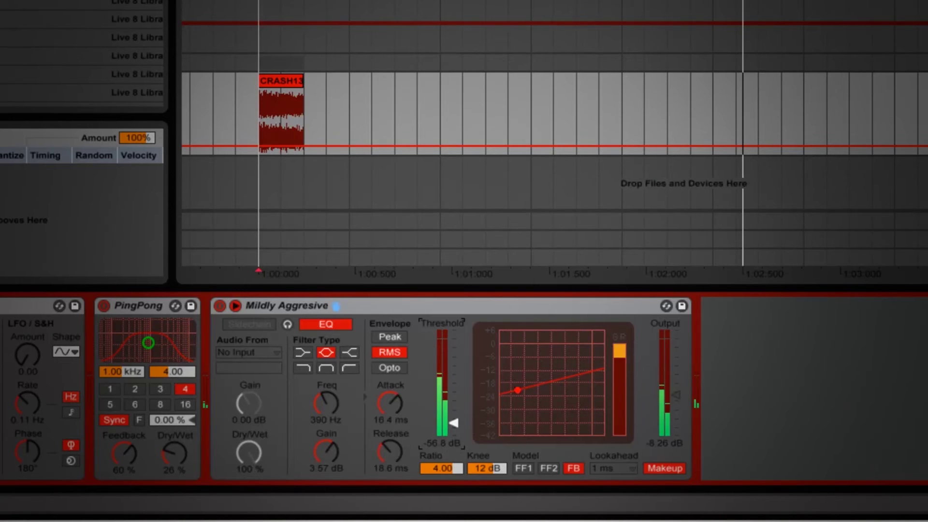
key(space)
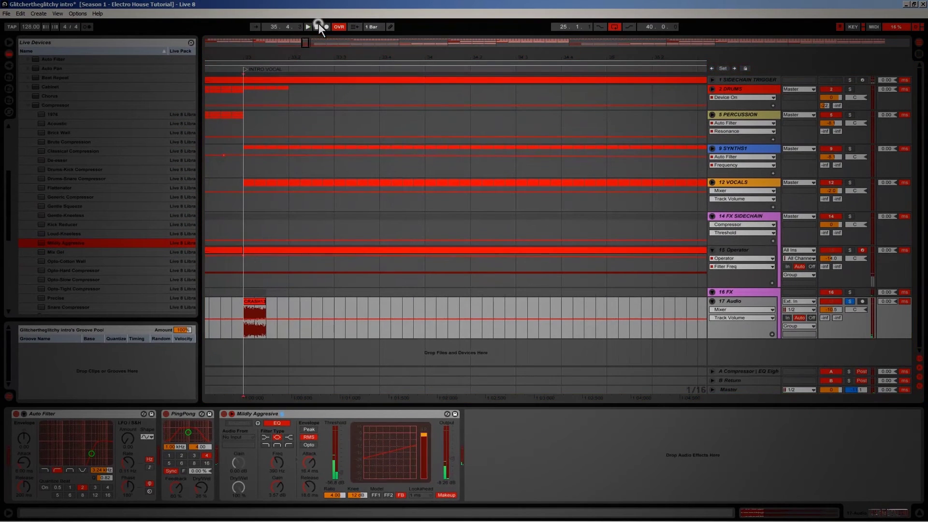
click(318, 25)
Add an EQ Eight after the Mildly Aggresive compressor on the 17 Audio track.
click(27, 104)
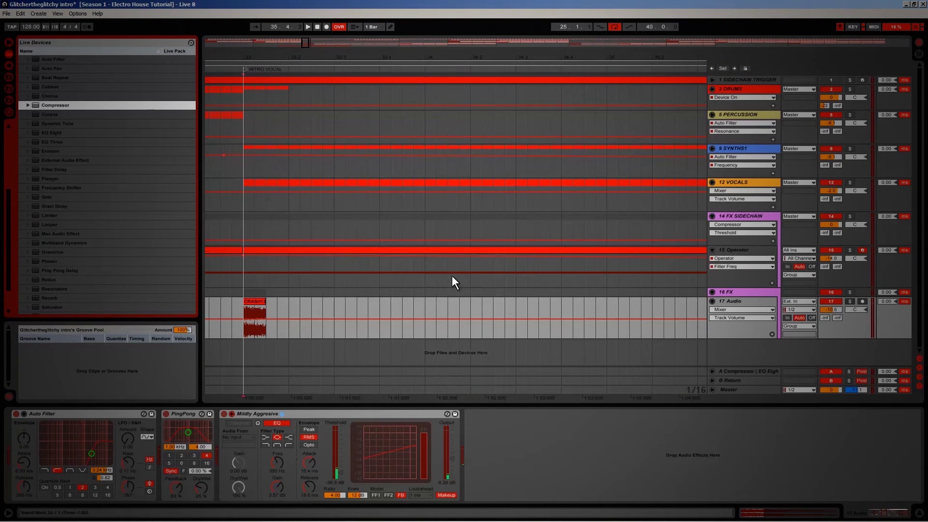
scroll(56, 150, up, 5)
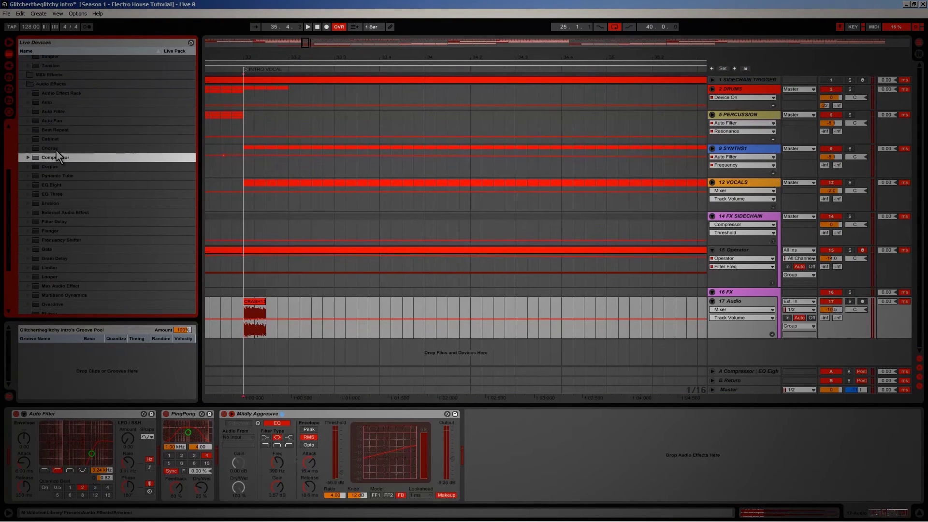
mouse_move(55, 181)
mouse_down()
mouse_move(490, 341)
mouse_move(567, 442)
mouse_up()
drag(304, 405, 307, 427)
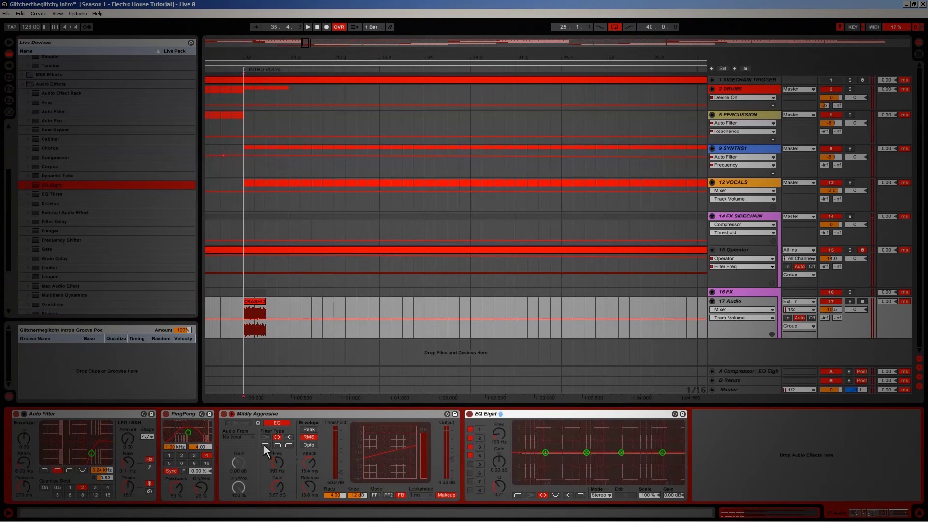
Set the Ping Pong Delay's filter frequency to about 2.77 kHz and play the crash.
drag(187, 432, 196, 430)
key(space)
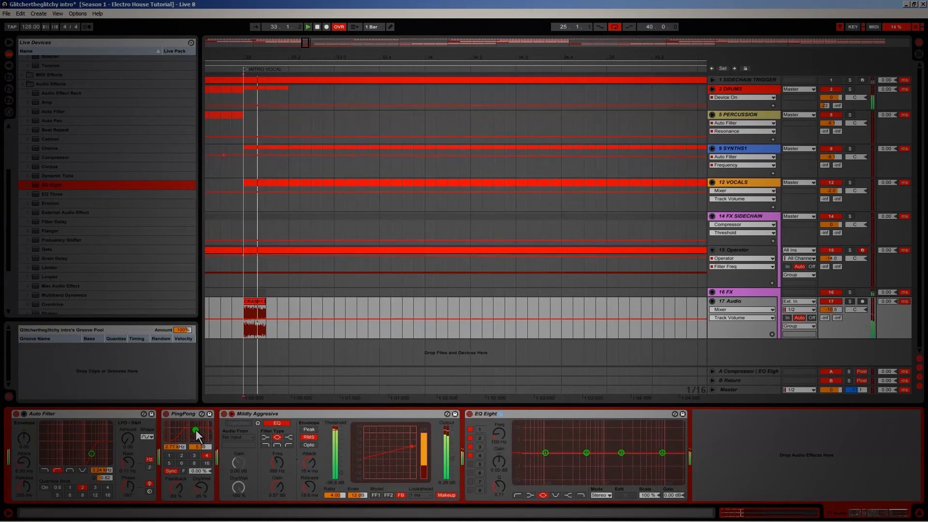
Solo the 16 FX group and make EQ Eight's first band a low cut at about 290 Hz.
click(849, 292)
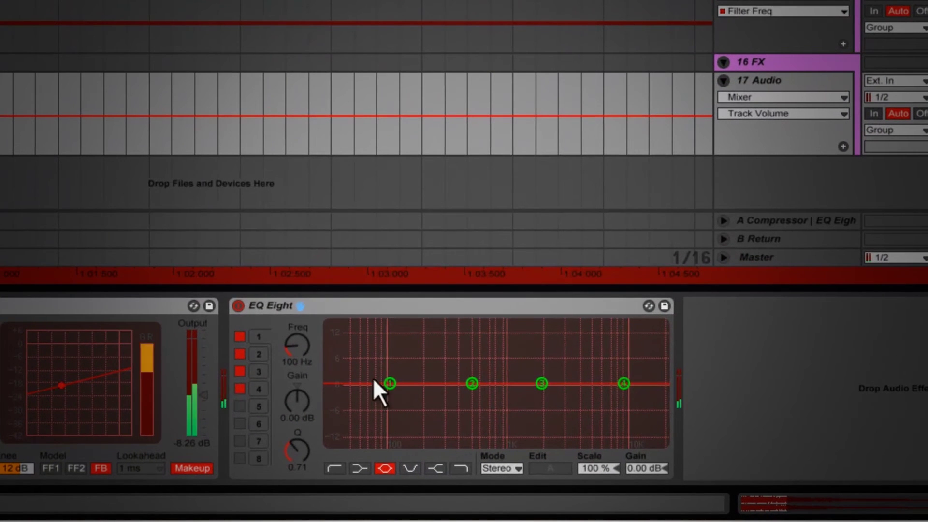
click(269, 311)
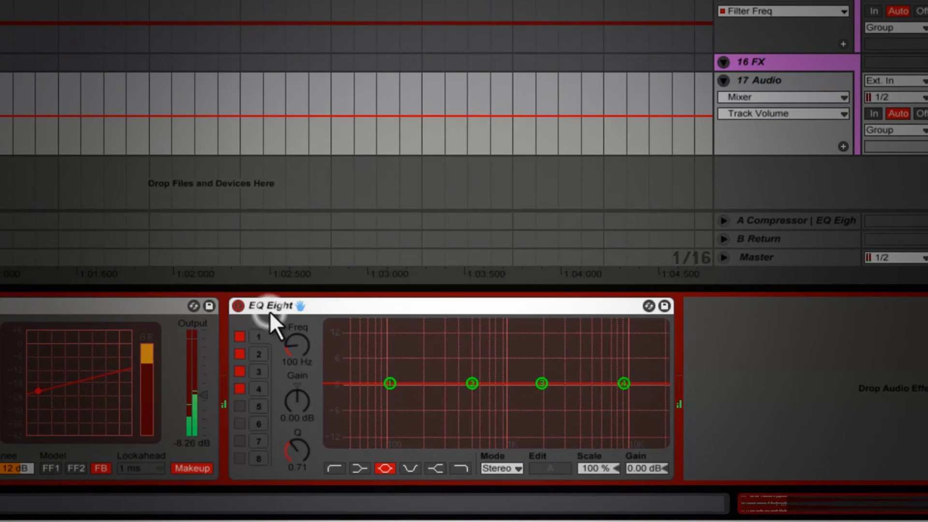
click(333, 467)
drag(295, 346, 294, 346)
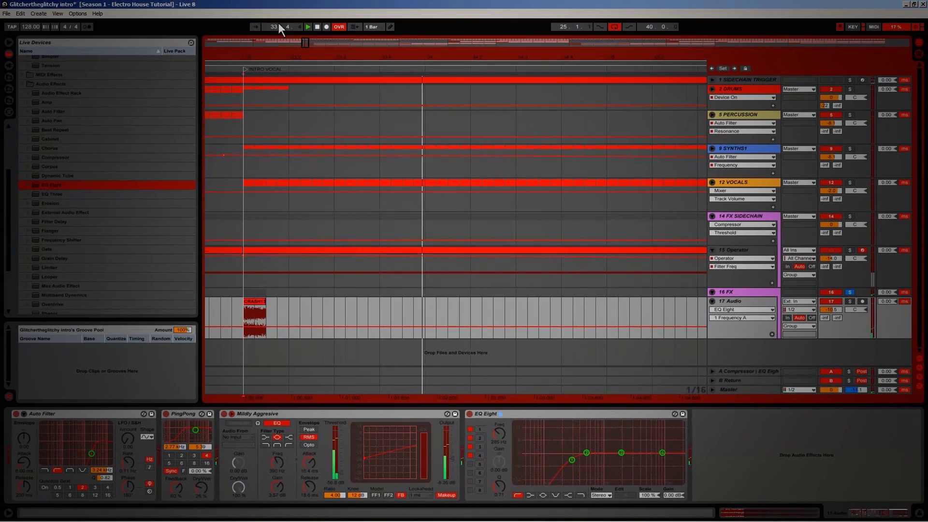
Play from the start of INTRO VOCAL on the 15 Operator track and unsolo the 16 FX group to hear the full mix.
drag(285, 58, 290, 54)
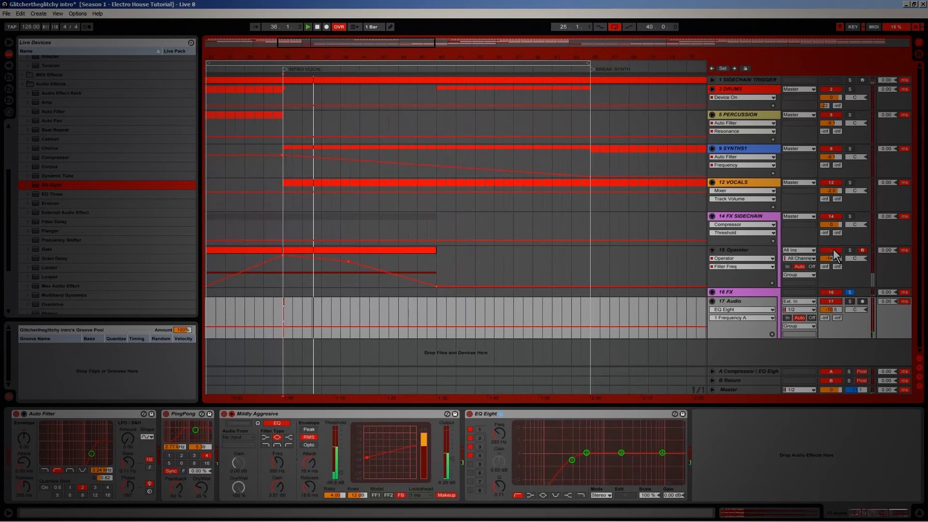
click(280, 268)
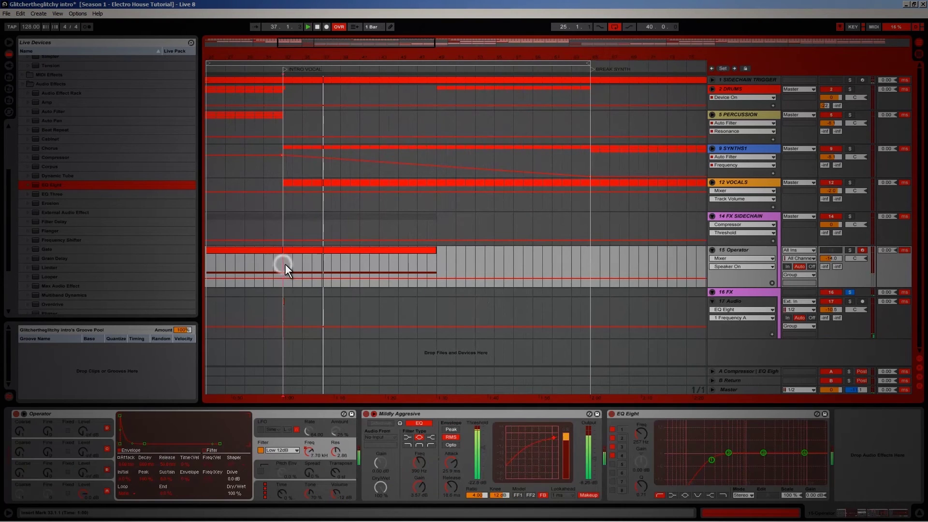
click(288, 265)
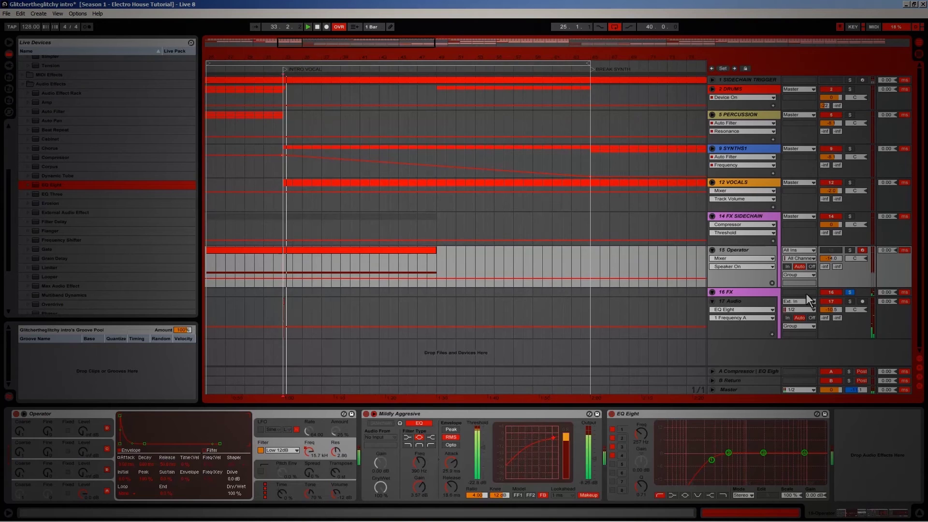
click(849, 292)
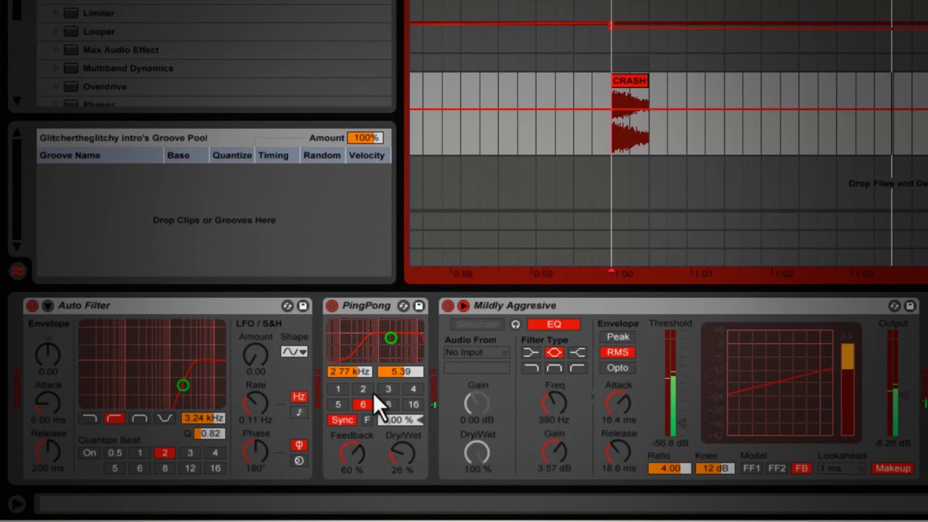
Set the Ping Pong Delay's filter width to 7.61 and its beat division to 8.
drag(399, 372, 399, 370)
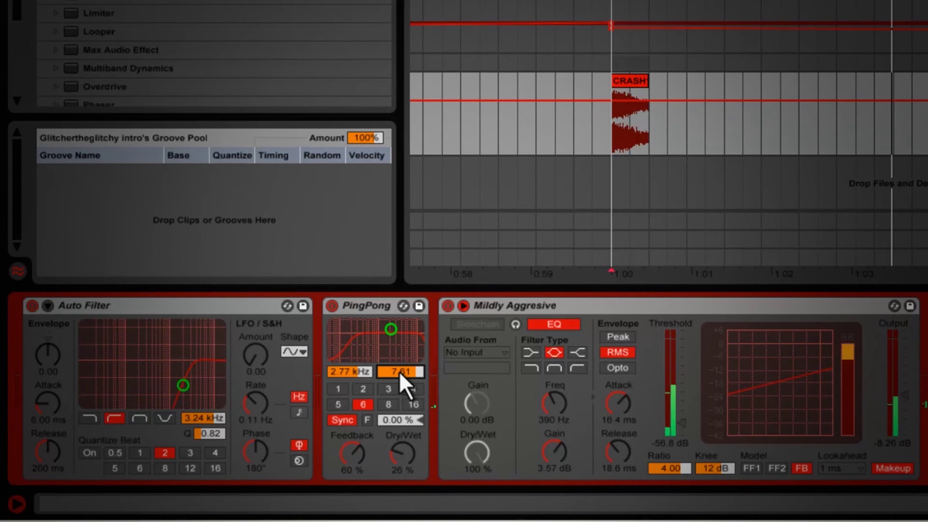
click(388, 404)
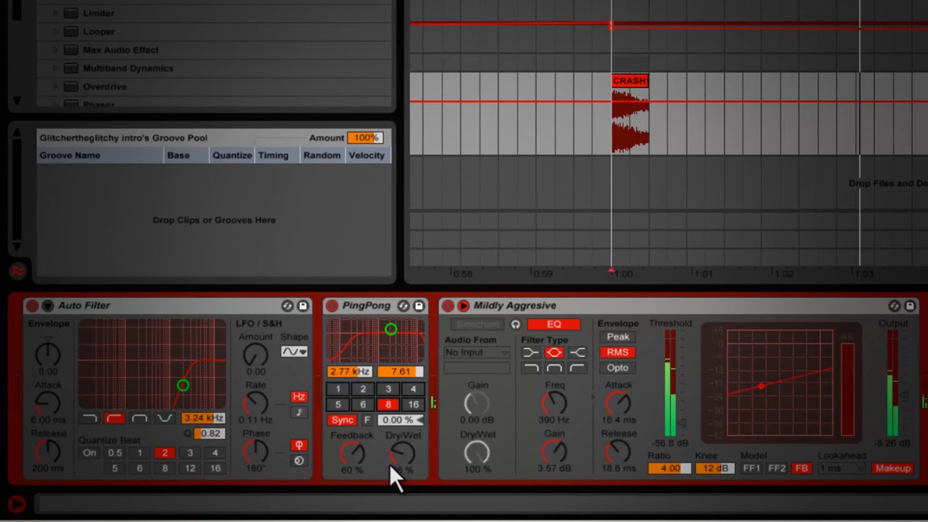
Add a Simple Delay between the Auto Filter and the Ping Pong Delay, and switch the Ping Pong Delay off.
scroll(170, 62, down, 3)
scroll(170, 62, down, 3)
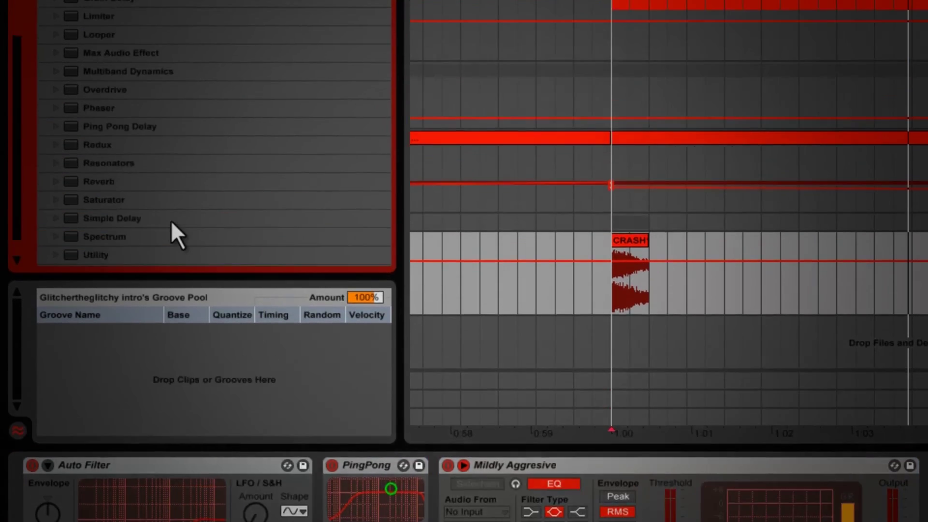
click(121, 13)
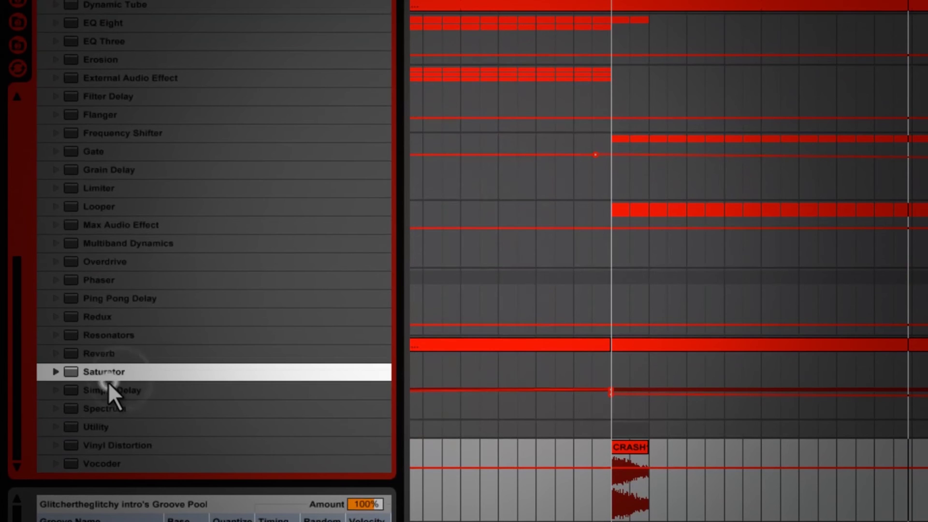
drag(108, 390, 234, 328)
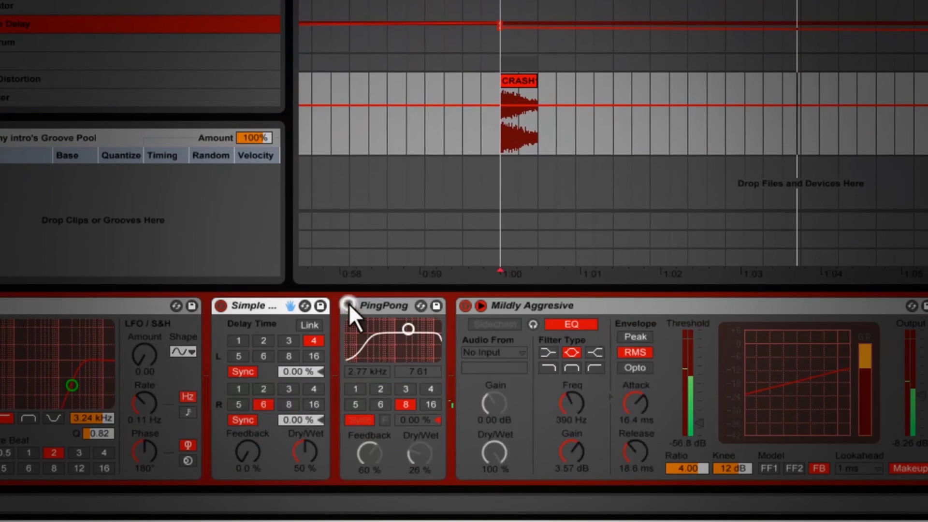
click(345, 294)
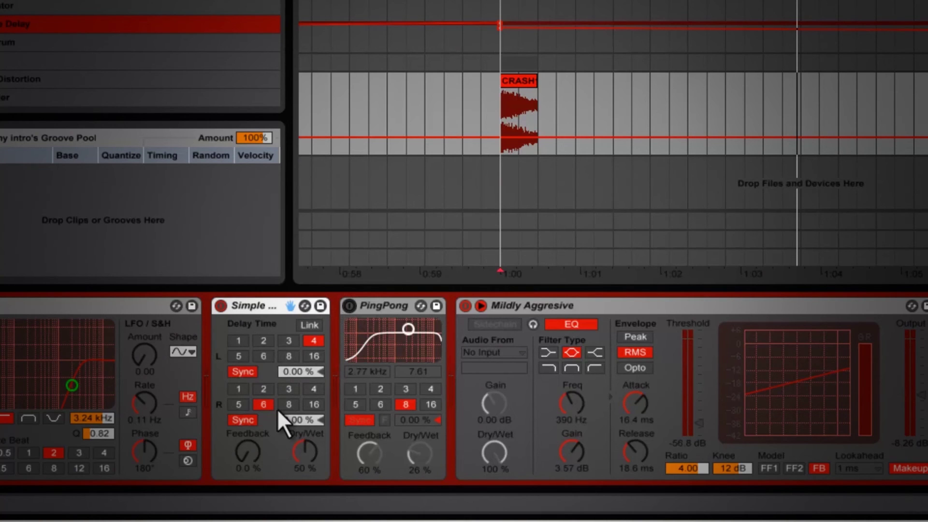
Set the Simple Delay's right beat division to 4, feedback to 65 % and dry/wet to 27 %, and audition the crash.
click(314, 388)
drag(305, 465, 316, 457)
mouse_move(247, 455)
mouse_down()
mouse_move(234, 460)
mouse_move(251, 463)
mouse_up()
drag(314, 467, 313, 464)
key(space)
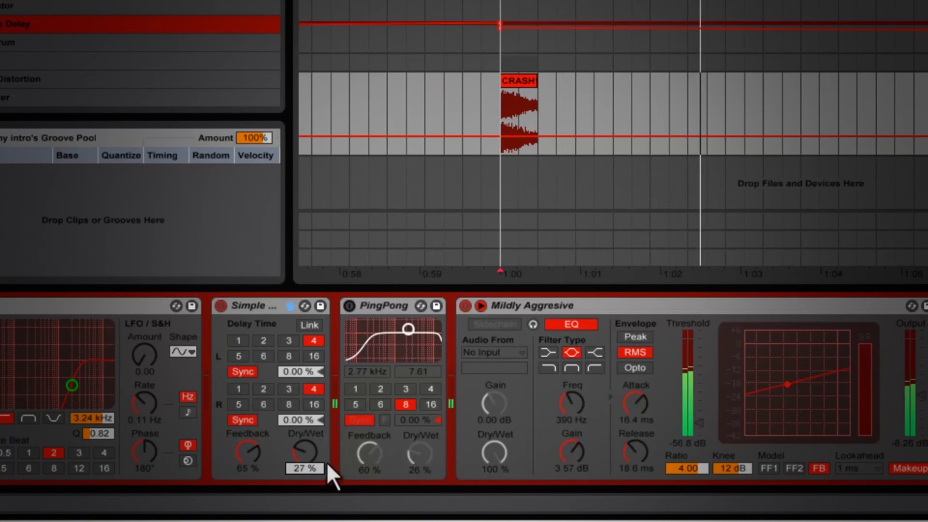
key(space)
key(space)
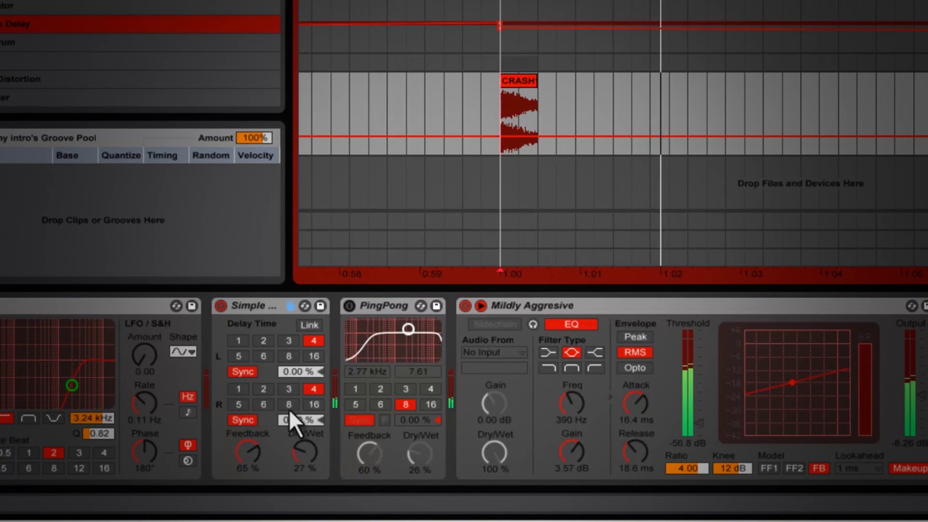
Try a beat division of 6 on both the left and right channels of the Simple Delay.
click(263, 403)
click(271, 360)
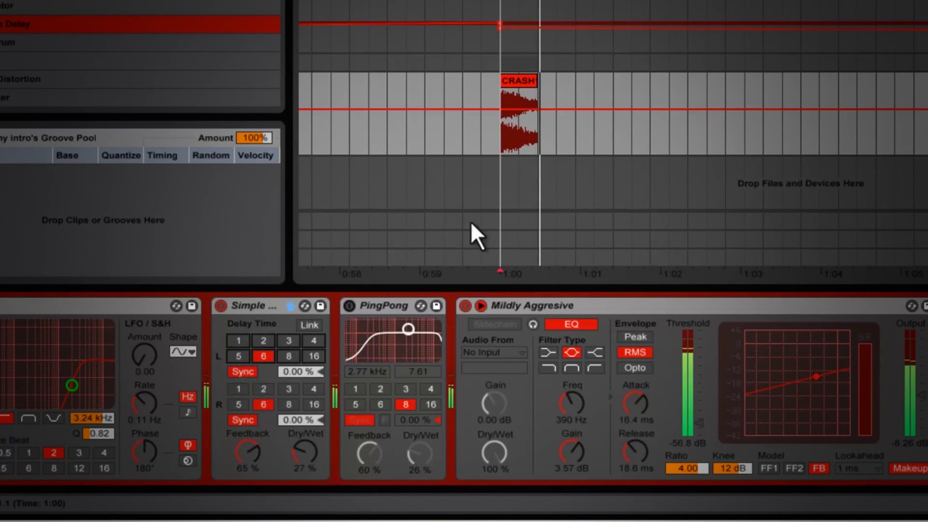
Shorten the CRASH clip to half its length and set both Simple Delay beat divisions to 4.
drag(533, 81, 527, 86)
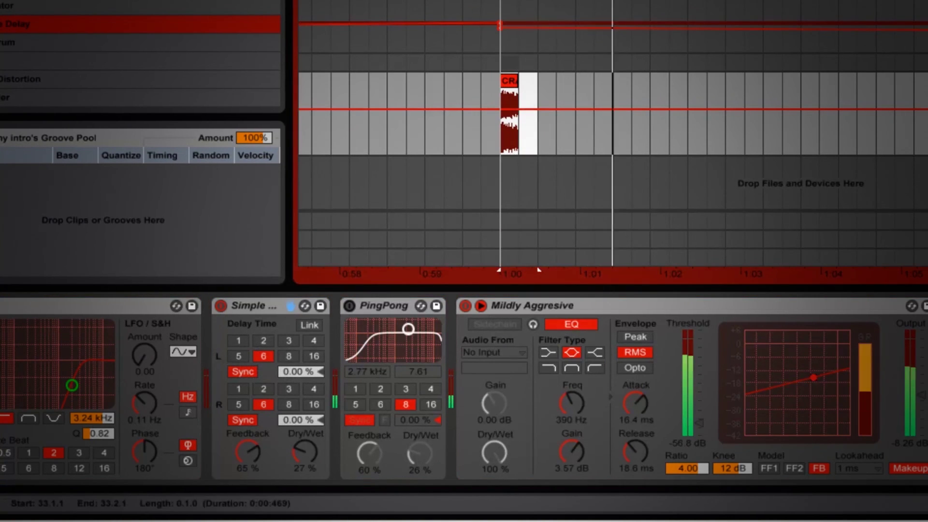
click(308, 388)
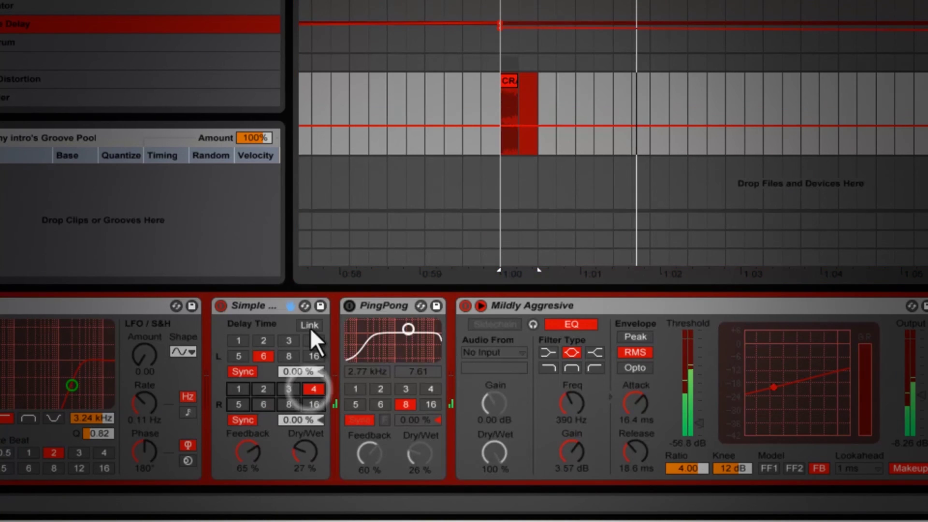
click(305, 338)
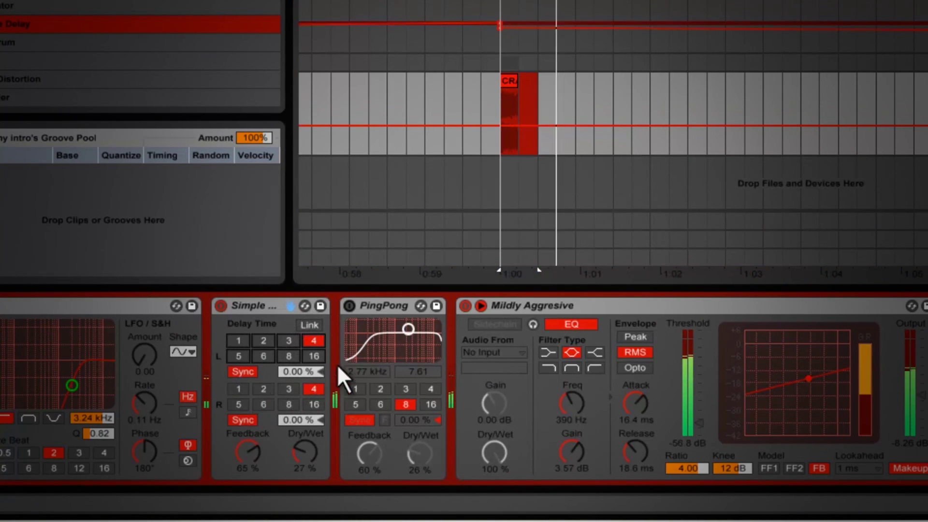
Delete the Ping Pong Delay from the 17 Audio track and unsolo the 16 FX group.
click(375, 308)
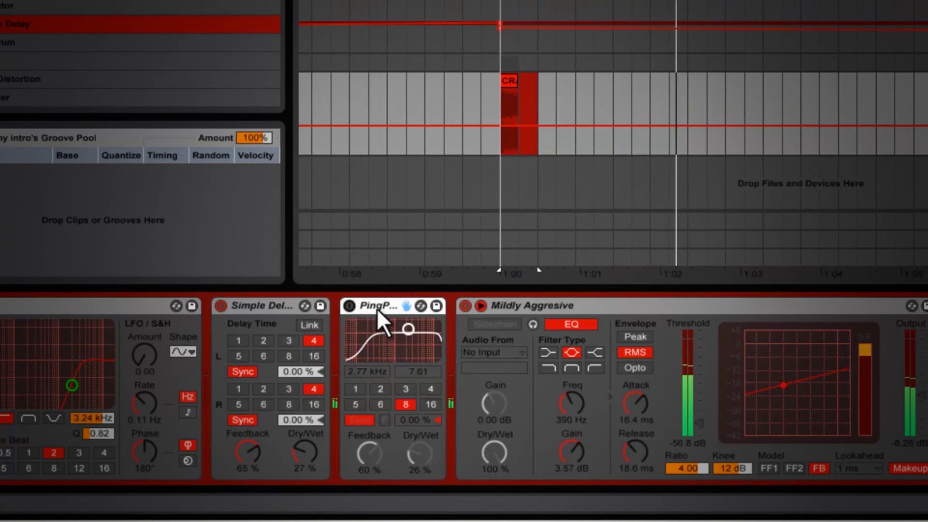
key(Delete)
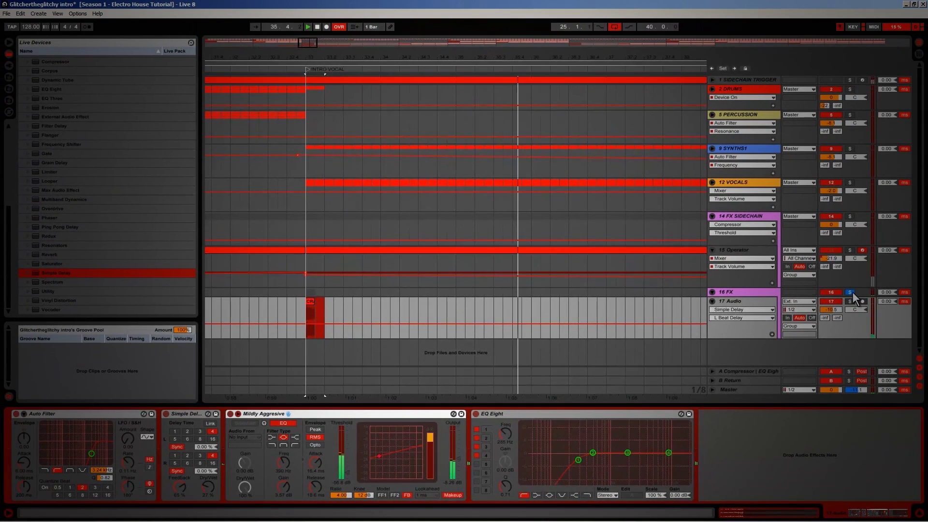
click(851, 292)
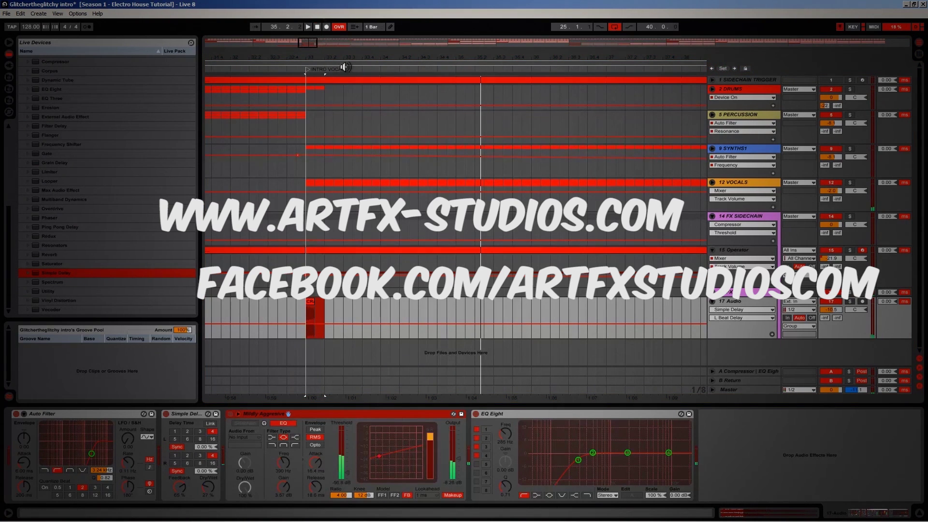
Show the whole arrangement and place the insert marker at bar 25, the start of the 15 Operator clip.
mouse_move(342, 59)
mouse_down()
mouse_move(351, 57)
mouse_move(349, 48)
mouse_up()
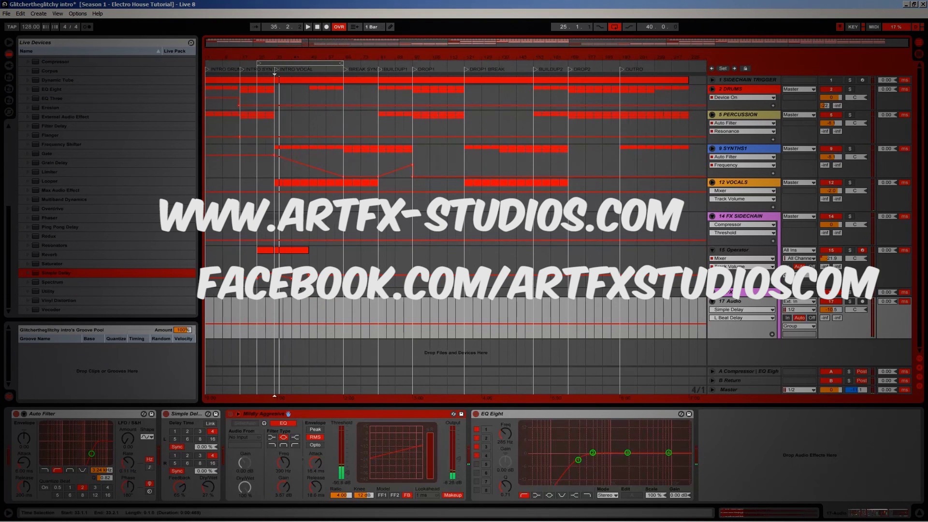
click(275, 261)
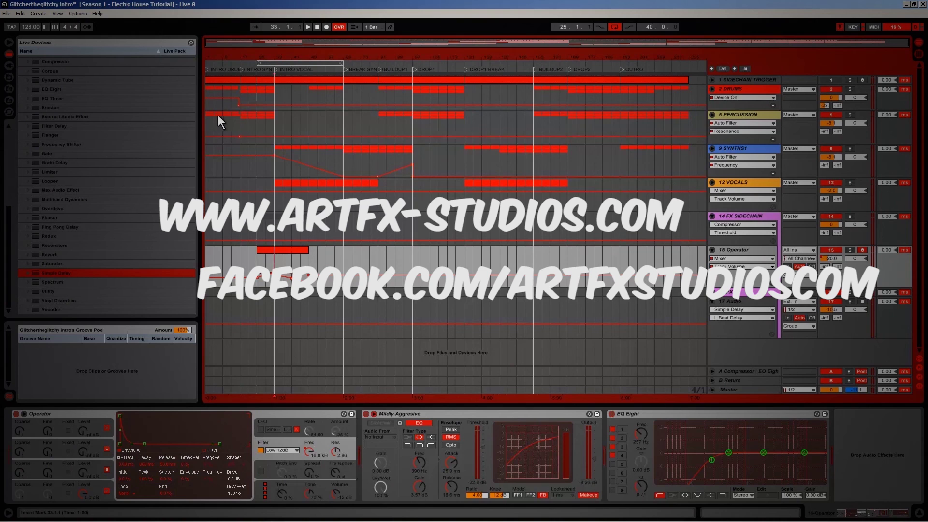
click(259, 262)
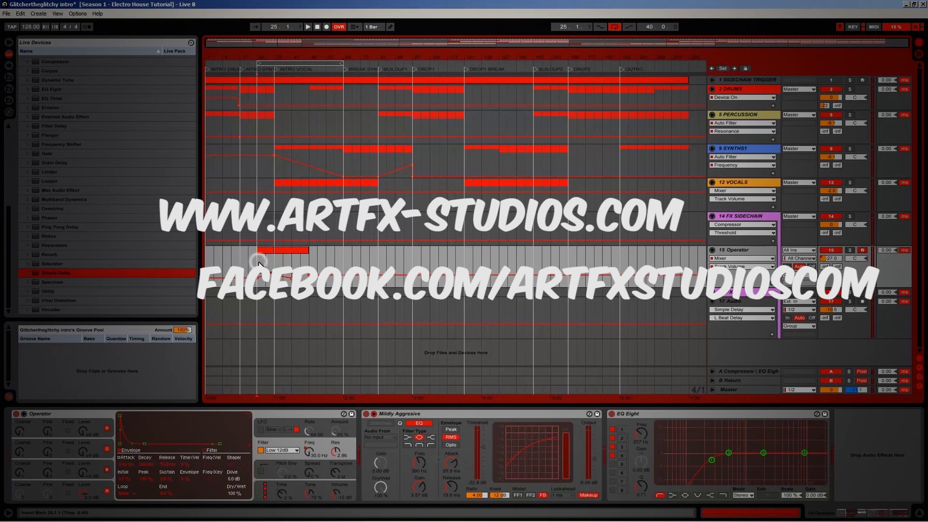